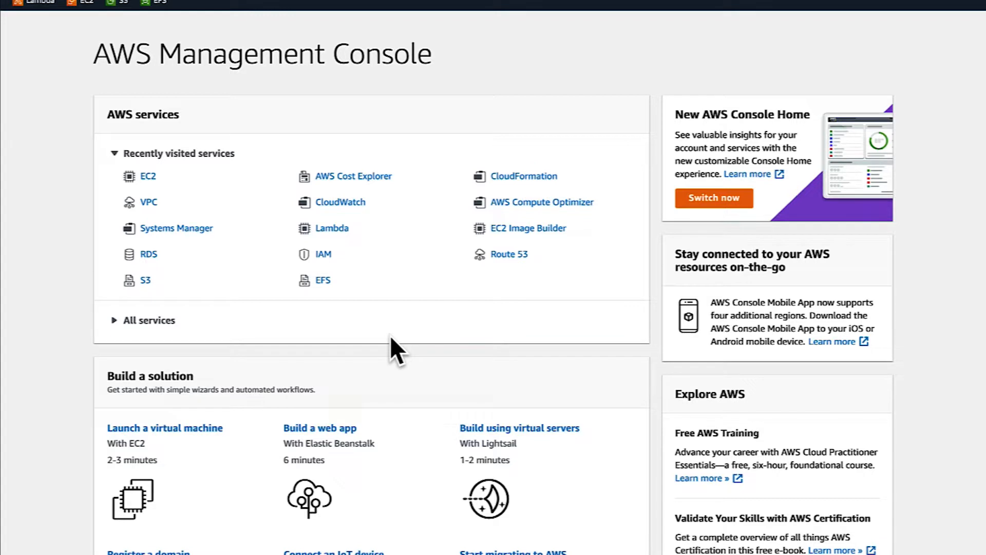
Step: Open the EC2 instances list, dismiss the welcome message and view the networking details of the Demo-1 instance
click(149, 176)
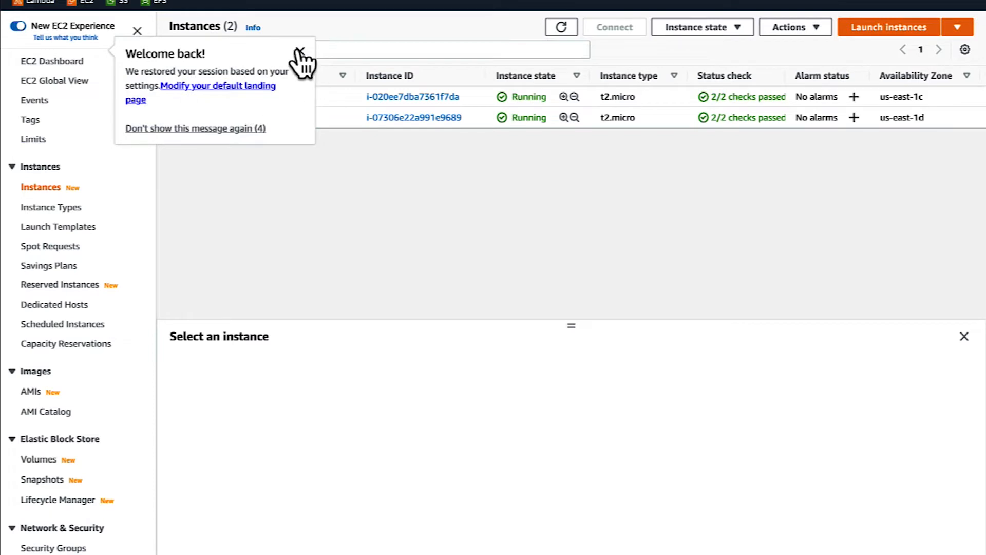
click(300, 52)
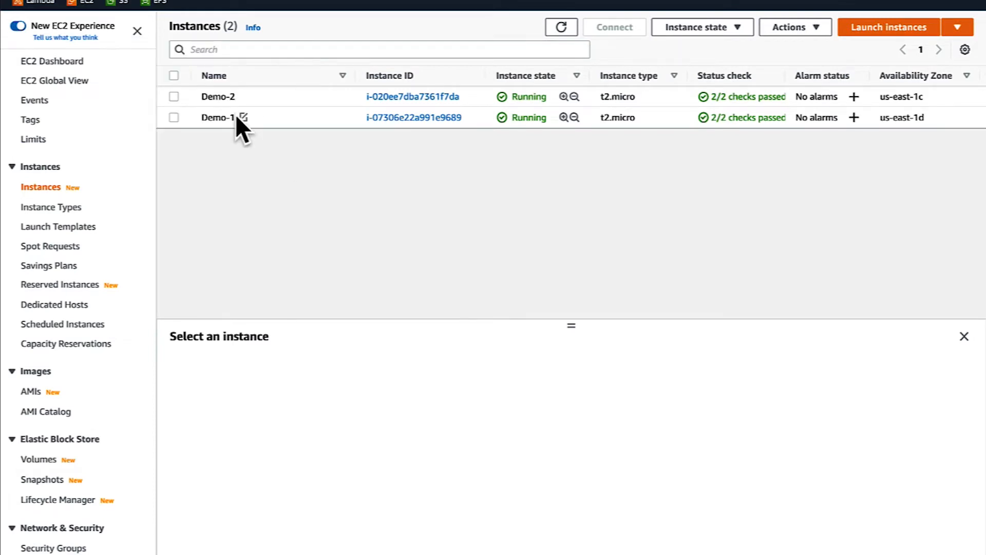
click(174, 118)
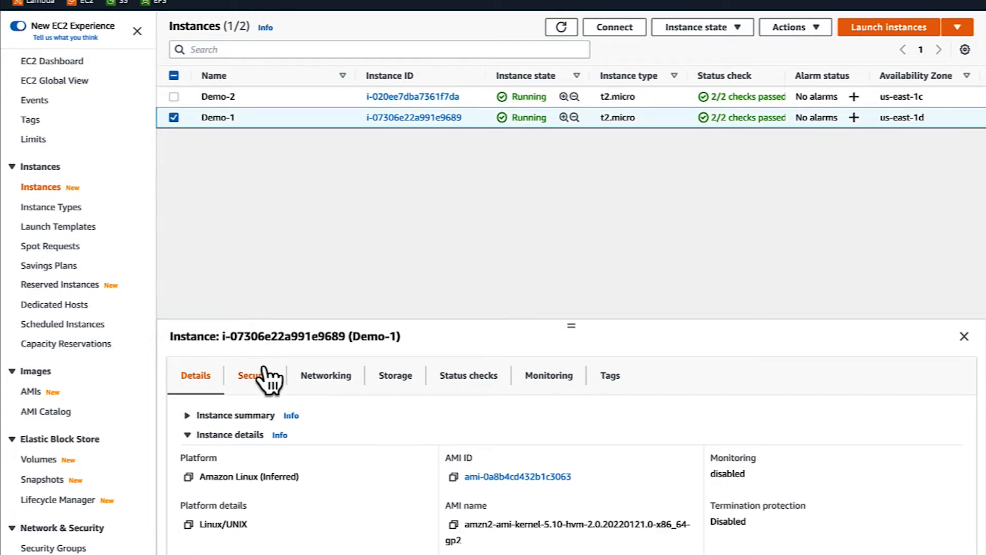
click(332, 378)
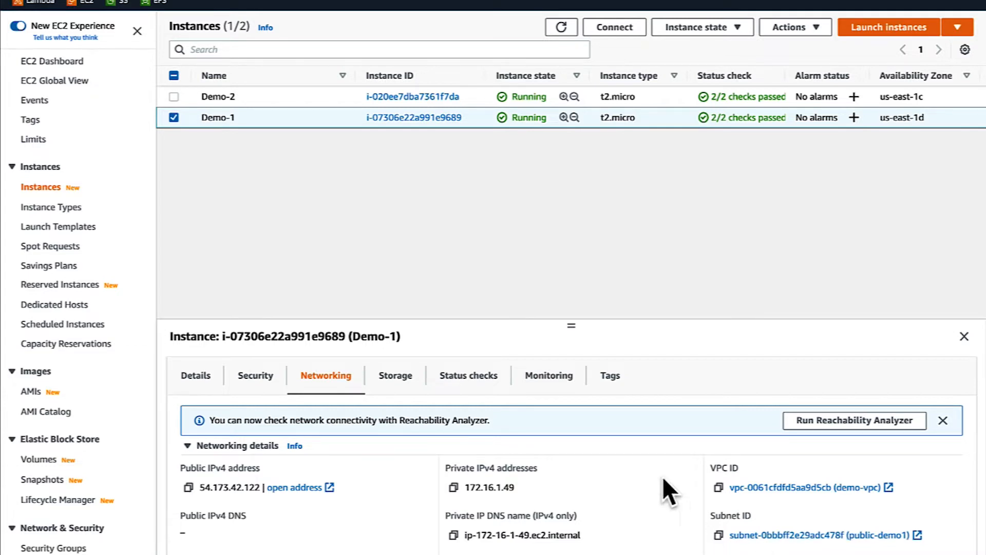
Step: View the networking details of the Demo-2 instance instead, and clear the selection when finished
click(174, 118)
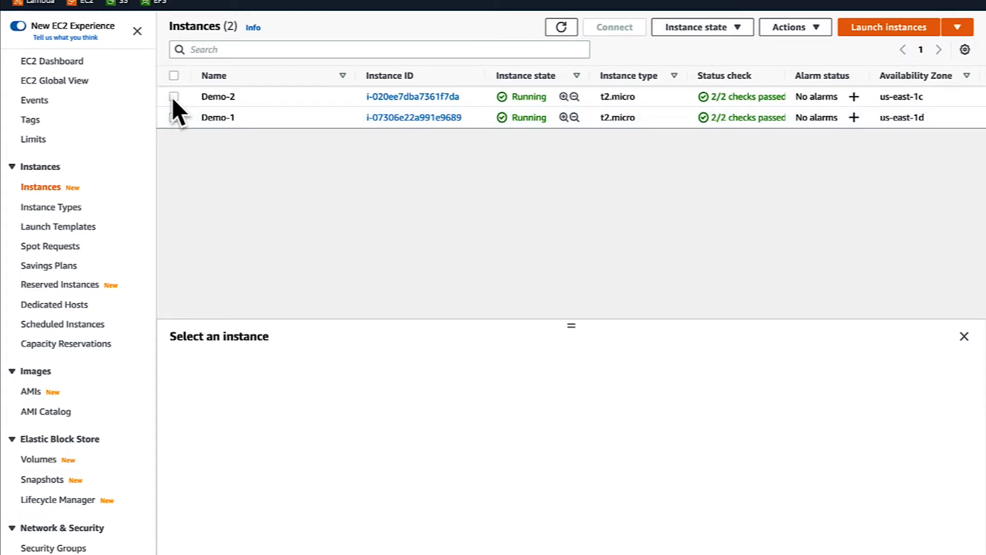
click(174, 97)
click(329, 377)
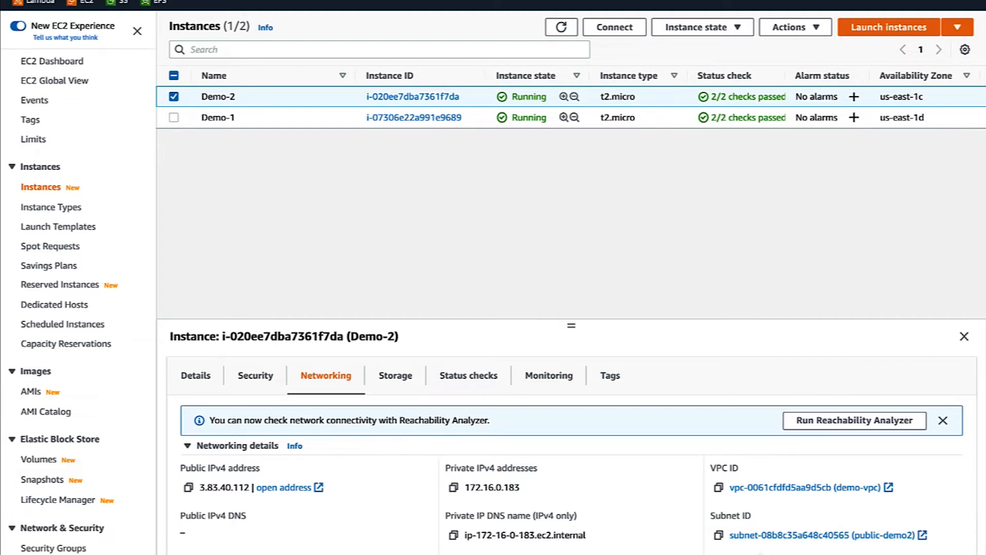
click(171, 92)
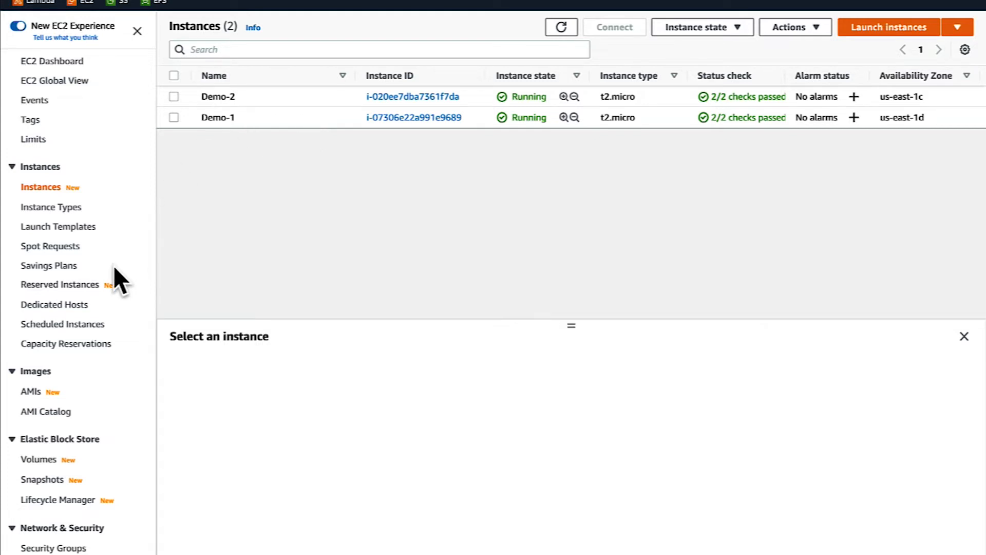
Step: Start creating a target group for instances and name it demo, keeping HTTP on port 80
scroll(107, 254, down, 1)
scroll(121, 309, down, 3)
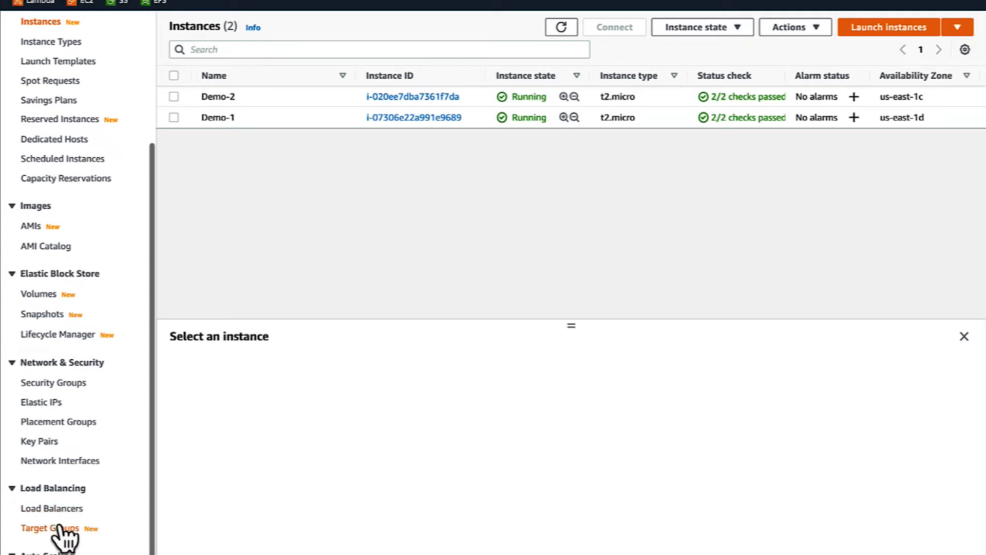
click(61, 525)
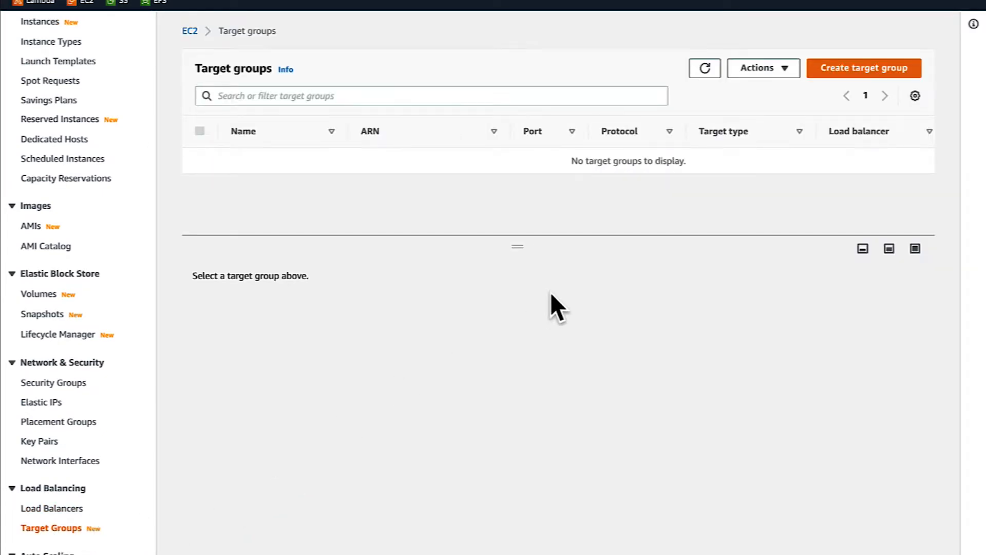
click(847, 64)
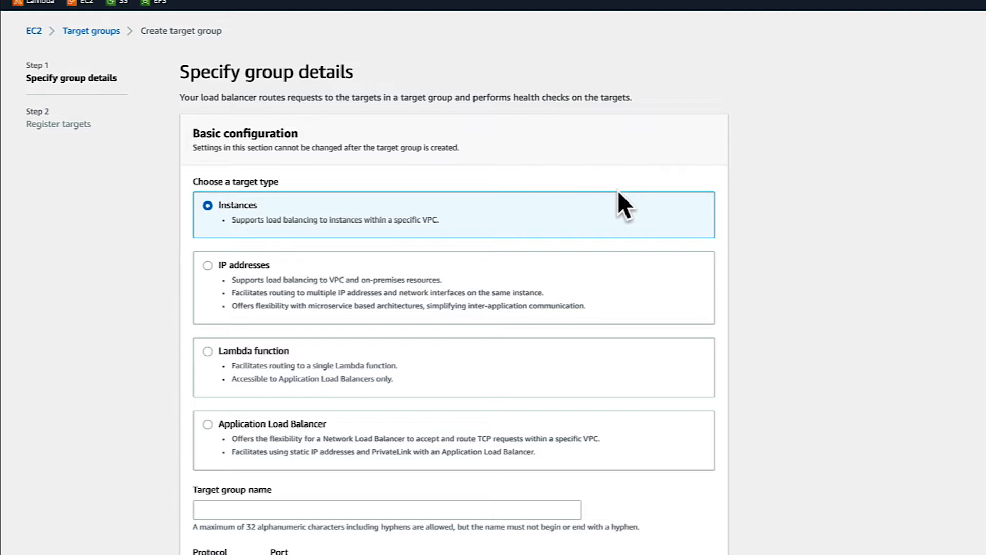
scroll(209, 214, down, 4)
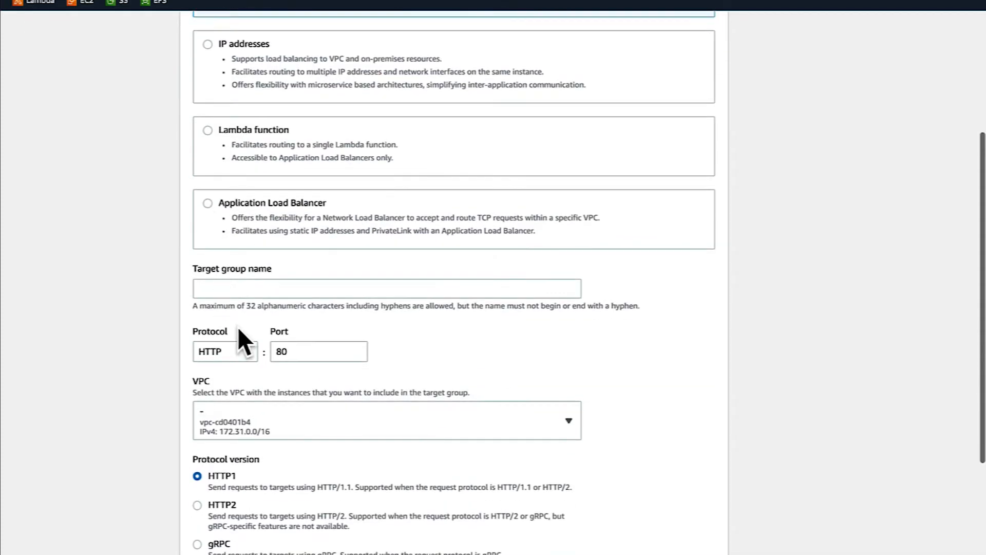
click(246, 288)
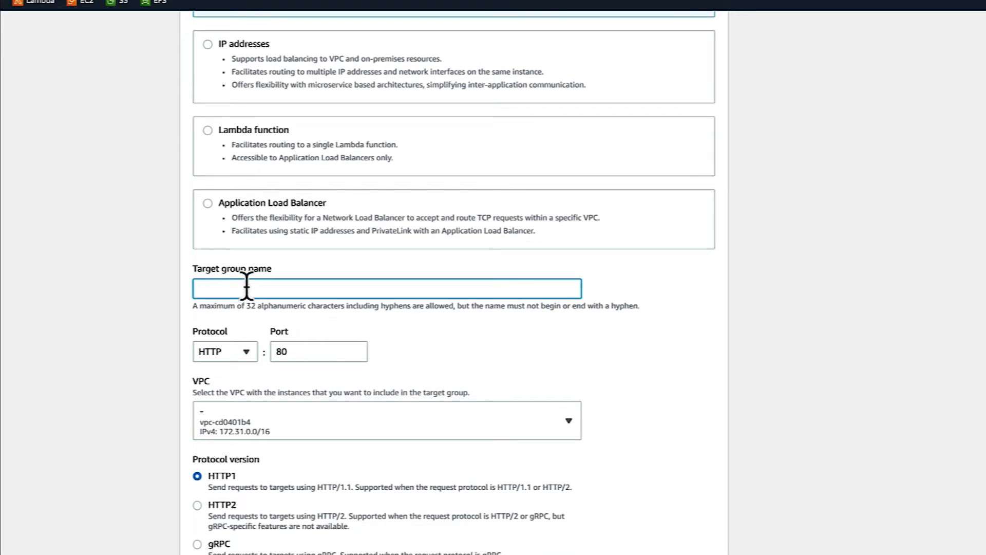
text(demo)
key(Tab)
key(Tab)
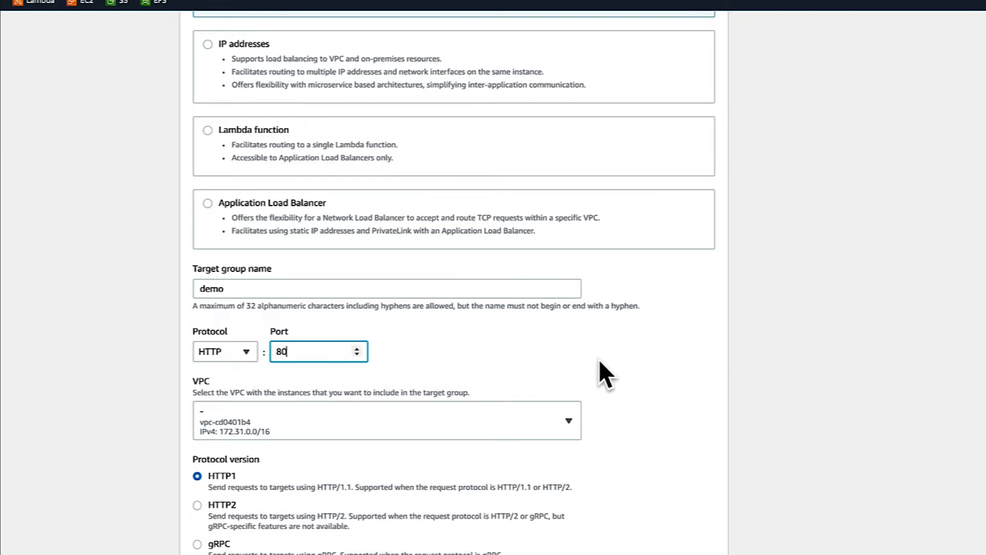
Step: Set the target group's VPC to demo-vpc, keep HTTP1 and the default health checks, and continue to target registration
scroll(585, 382, down, 1)
click(569, 368)
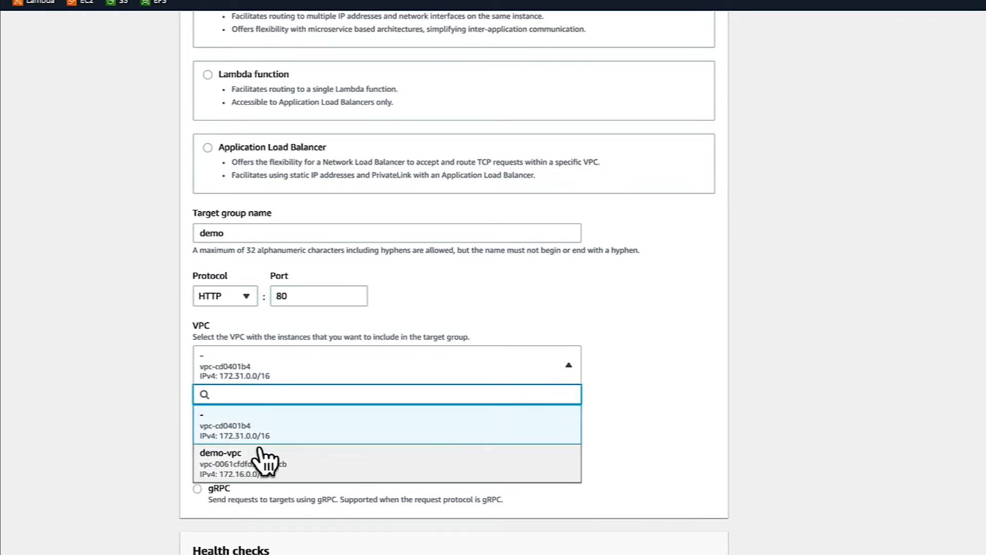
click(212, 457)
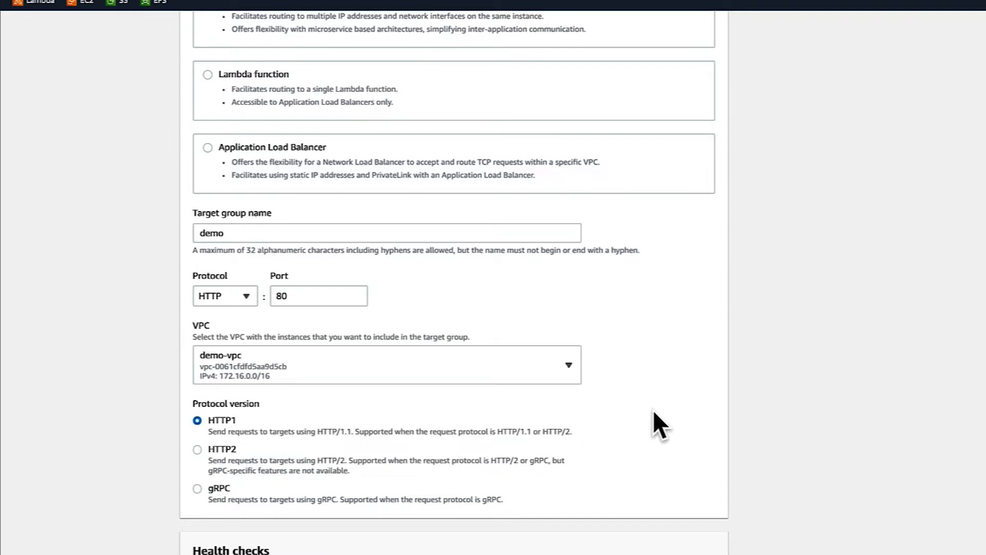
scroll(653, 411, down, 1)
scroll(654, 412, down, 1)
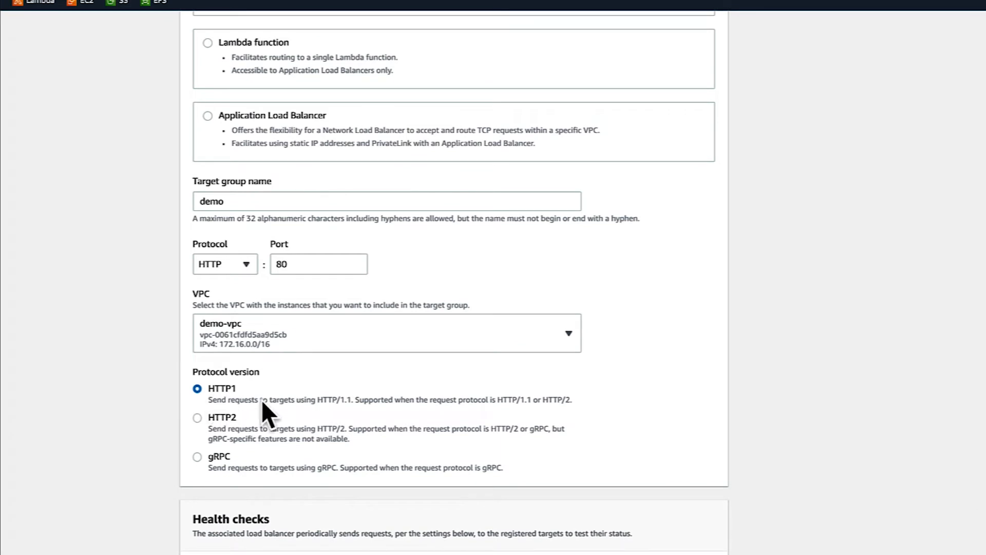
scroll(447, 399, down, 4)
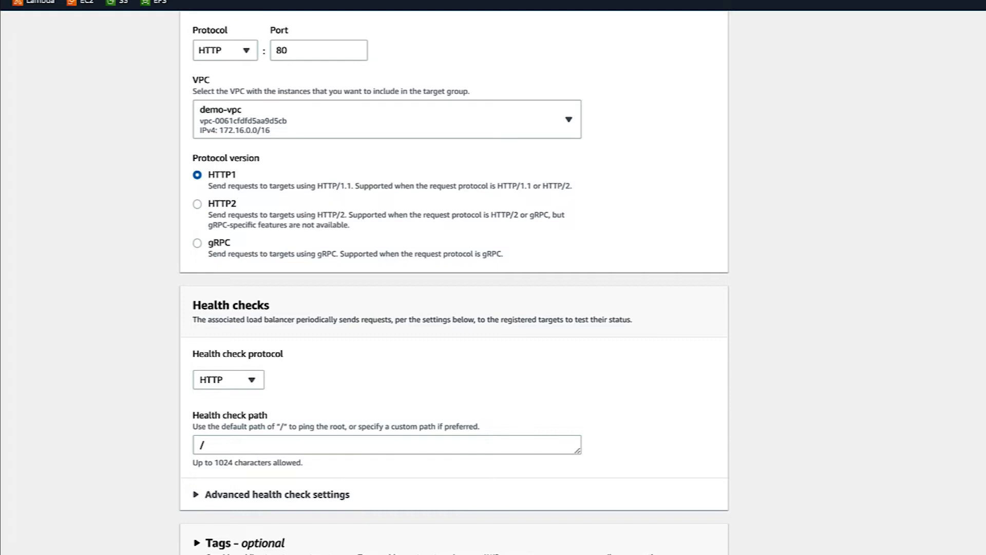
click(711, 554)
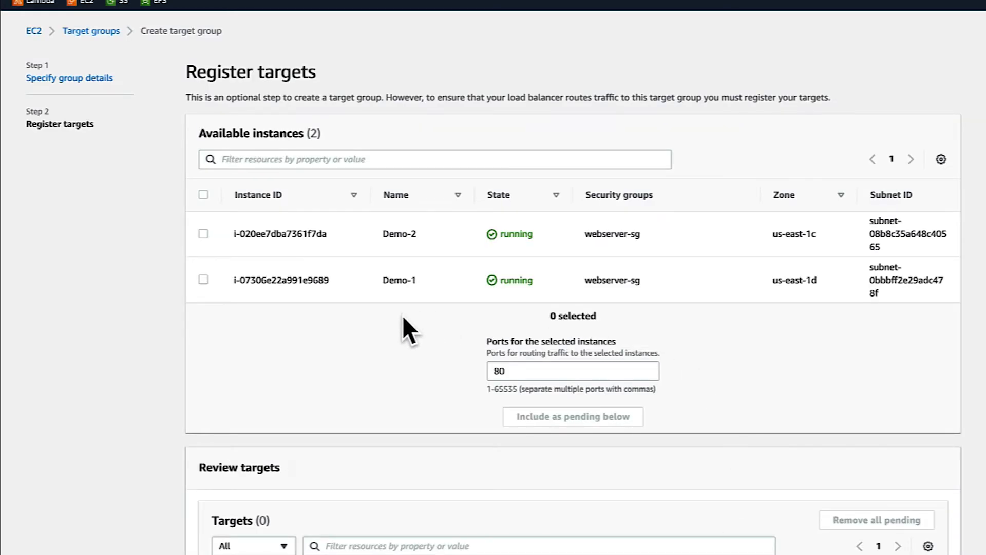
Step: Include the Demo-2 and Demo-1 instances as pending targets on port 80
scroll(404, 318, down, 2)
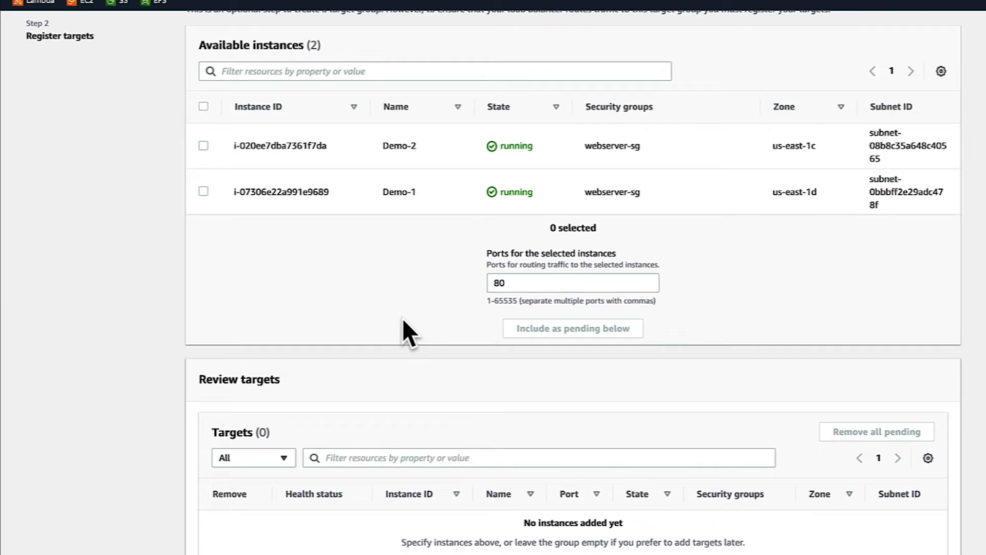
scroll(318, 266, up, 2)
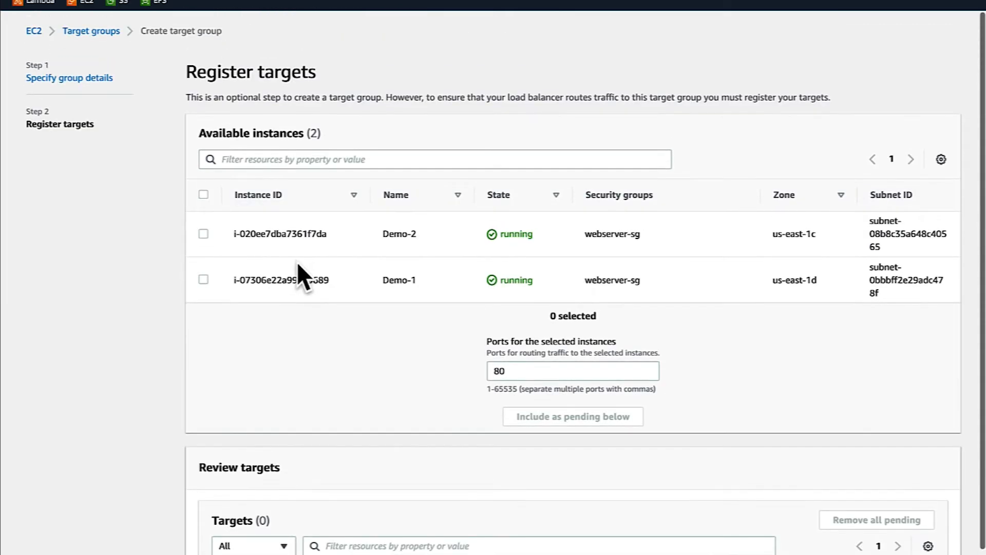
scroll(344, 335, down, 1)
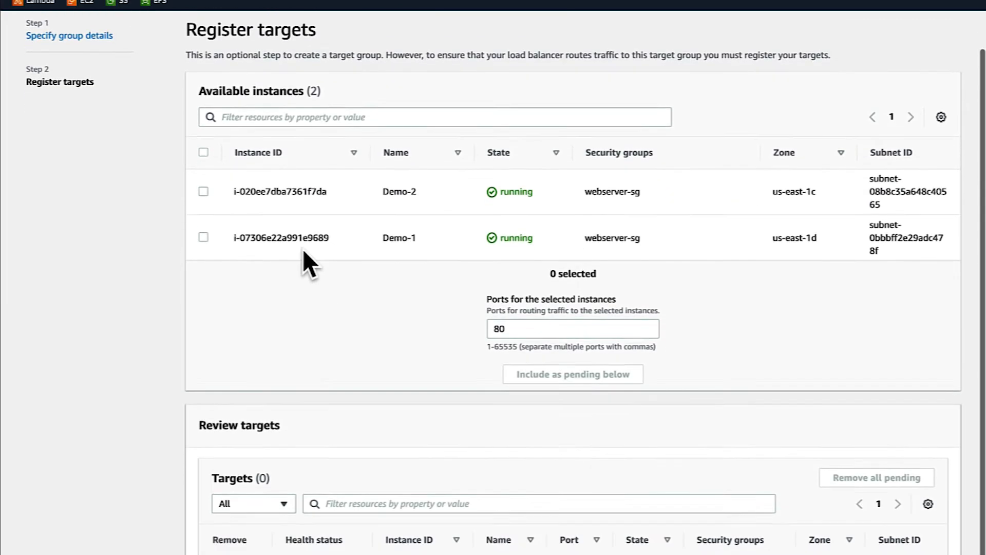
click(203, 191)
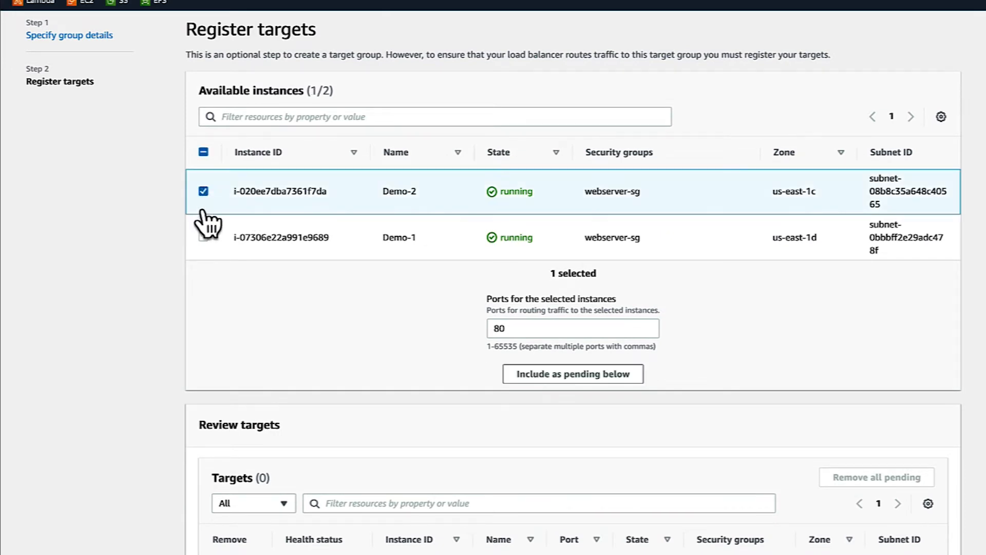
click(204, 236)
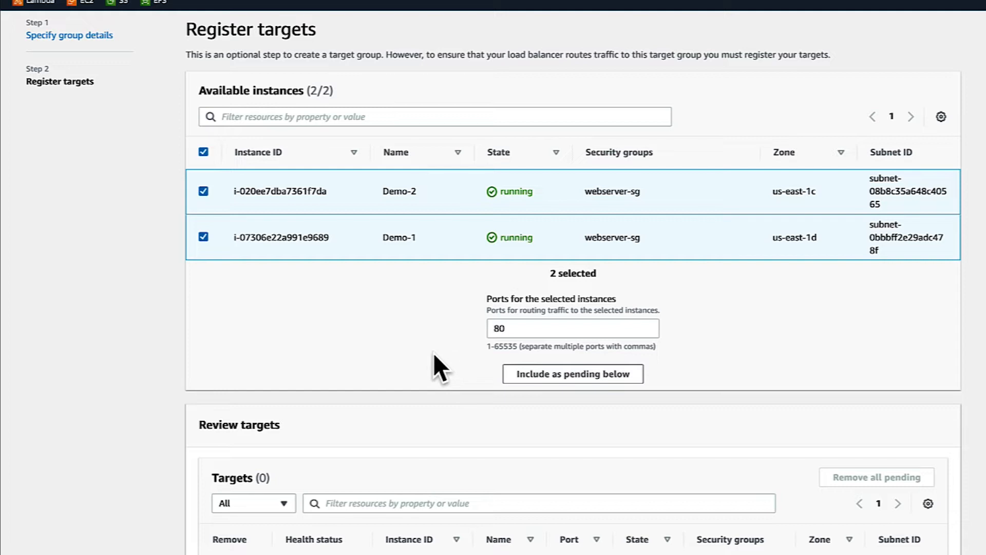
click(567, 373)
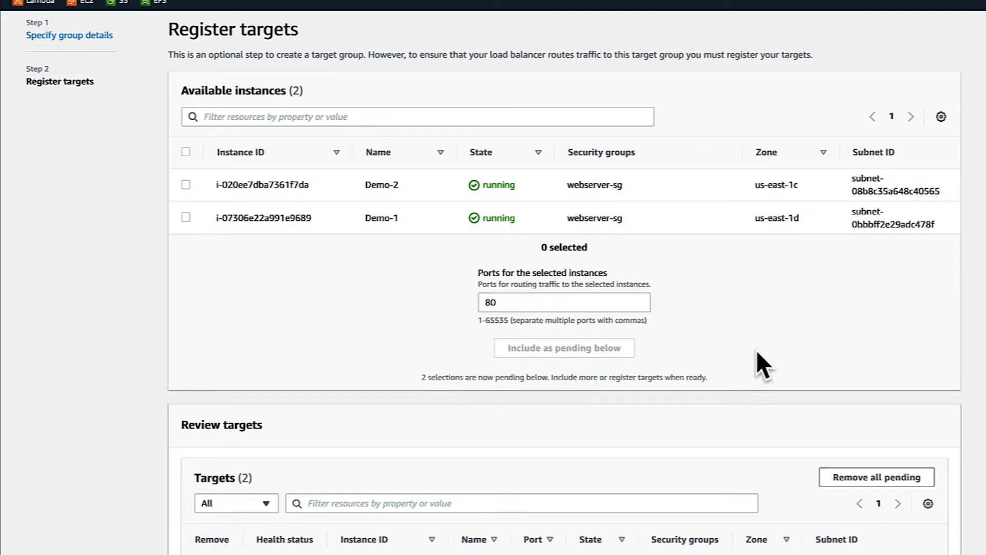
Step: Create the target group and open the details of demo
scroll(758, 355, down, 1)
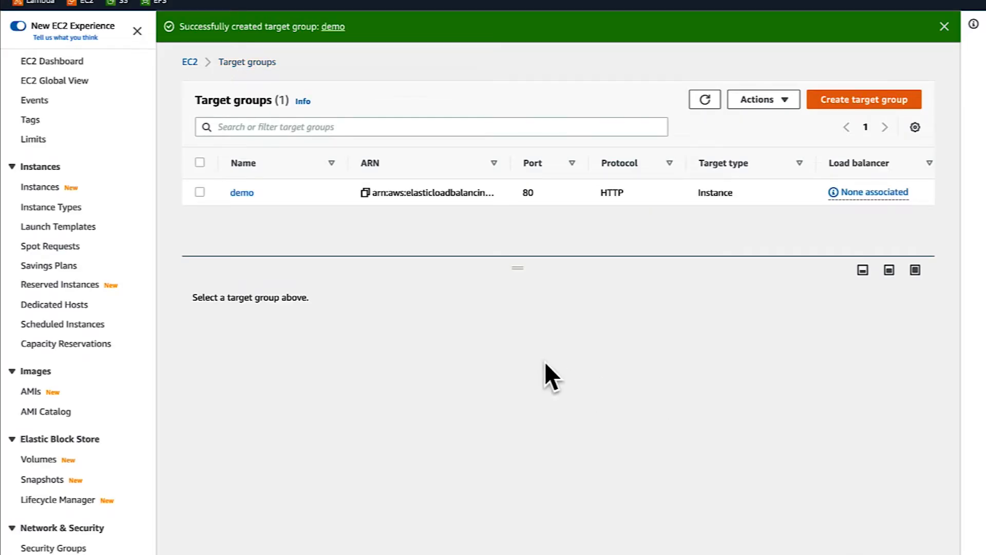
click(241, 193)
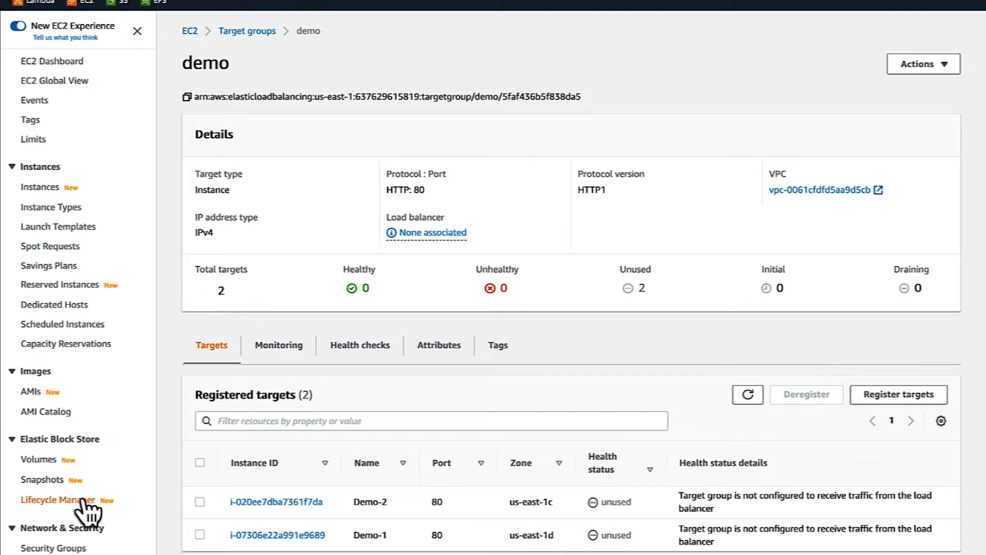
Step: Go to the load balancers list and start creating an Application Load Balancer
scroll(88, 506, down, 3)
scroll(84, 506, down, 2)
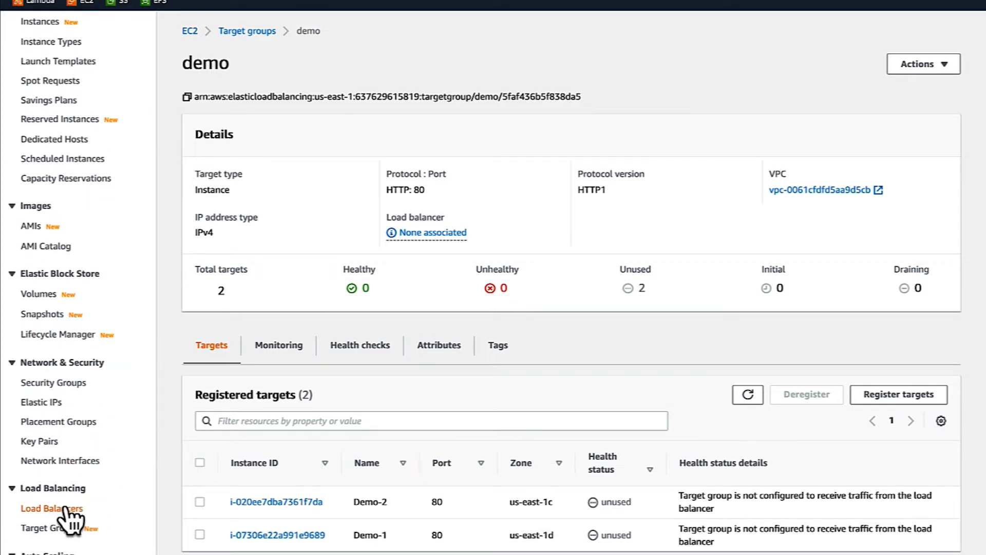
click(65, 507)
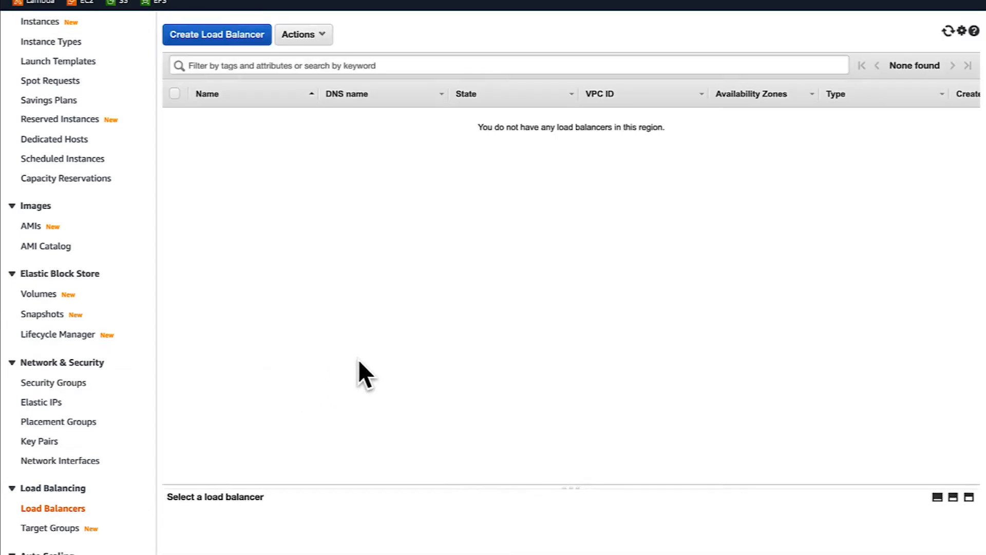
click(202, 34)
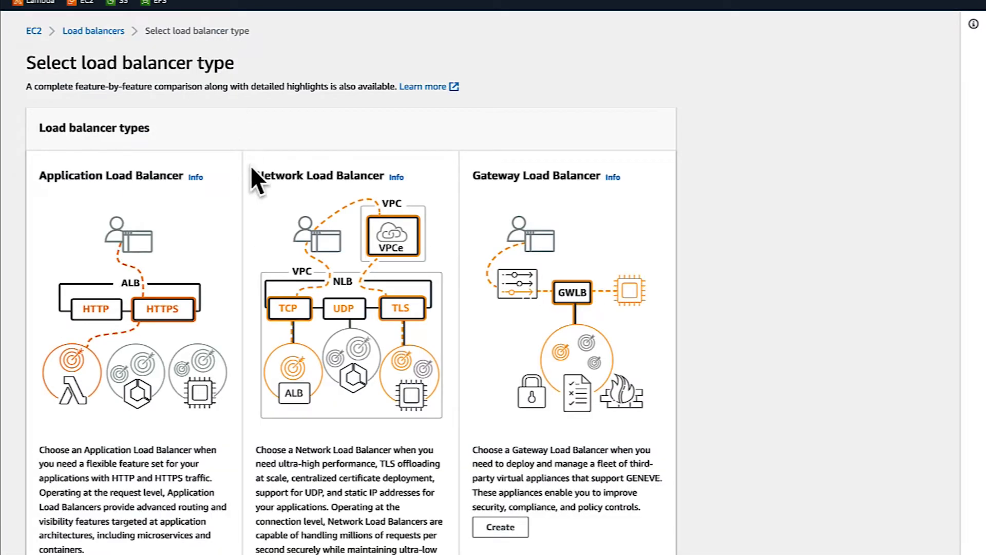
scroll(352, 409, down, 1)
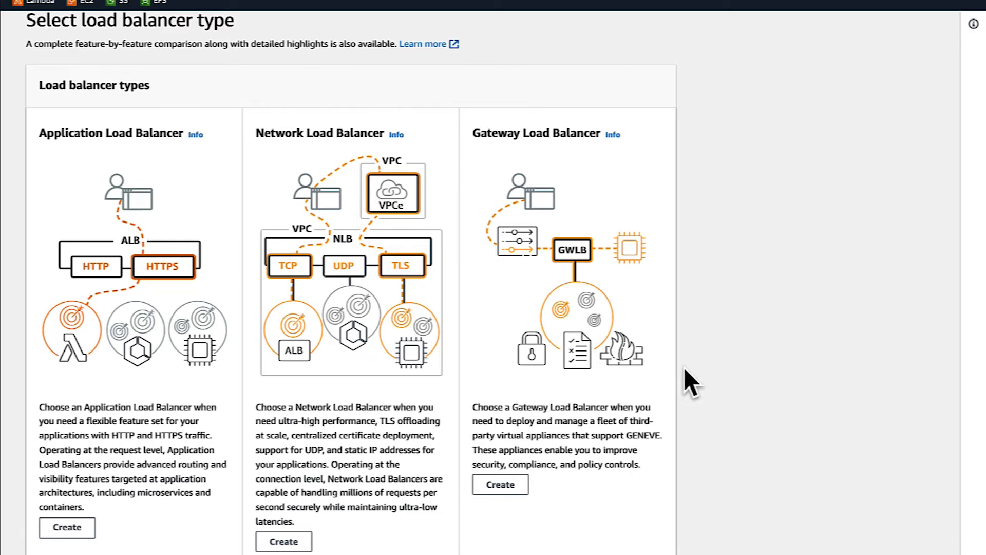
scroll(565, 442, down, 1)
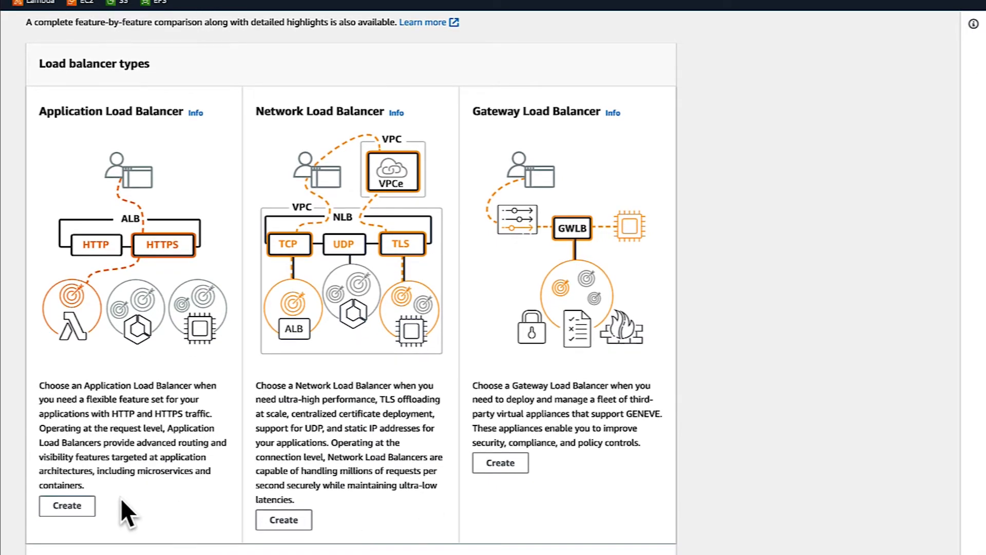
click(75, 504)
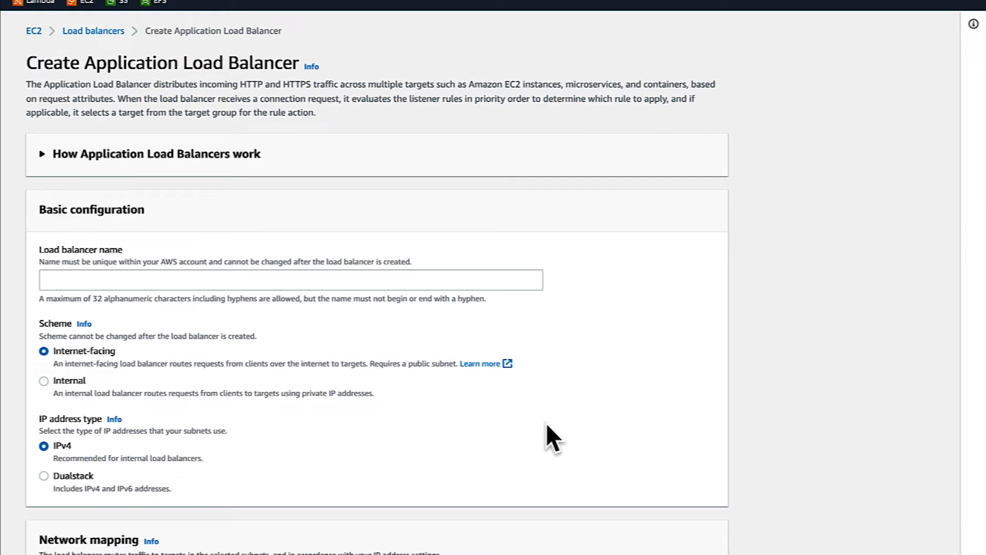
Step: Name the load balancer demo-lb and keep the internet-facing scheme with the IPv4 address type
click(156, 275)
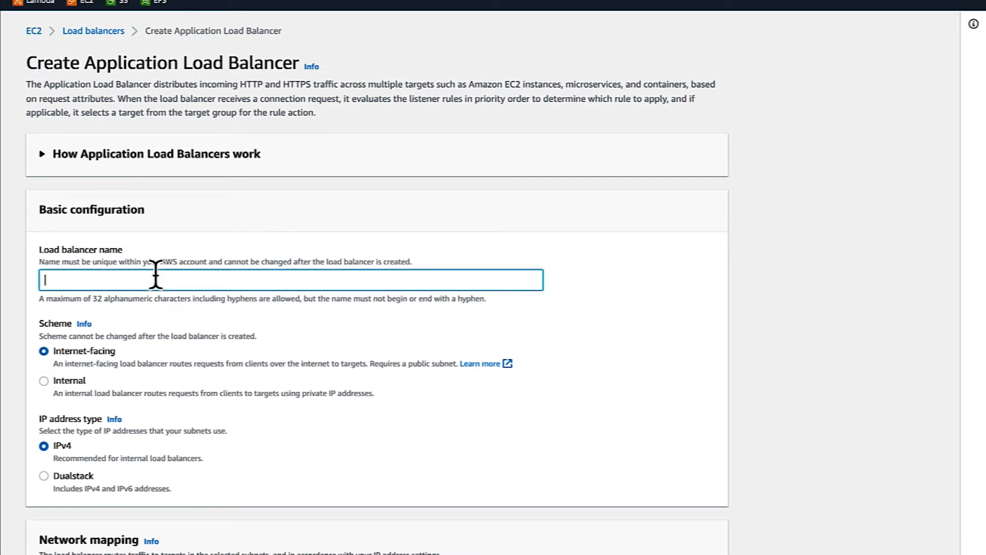
text(demo-lb)
key(Tab)
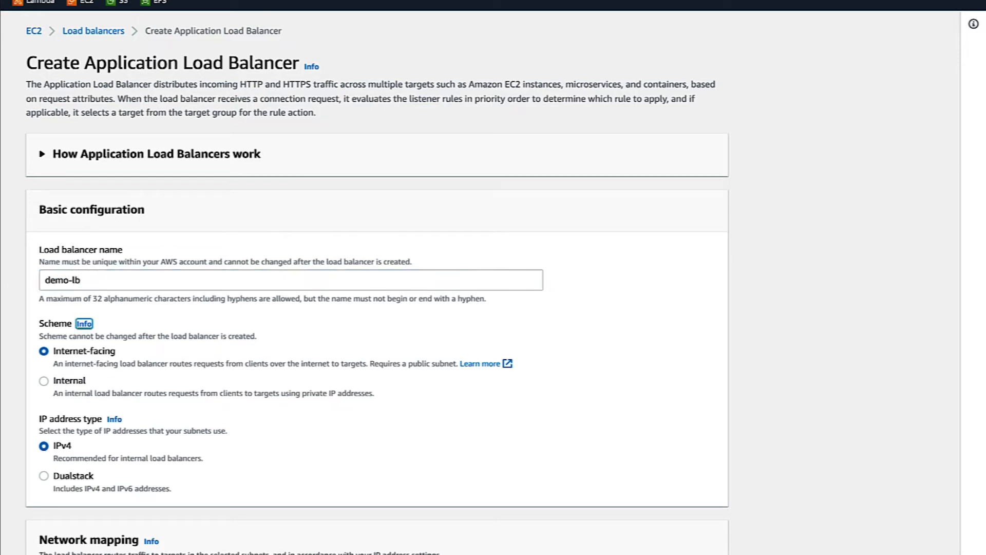
click(172, 349)
scroll(434, 400, down, 3)
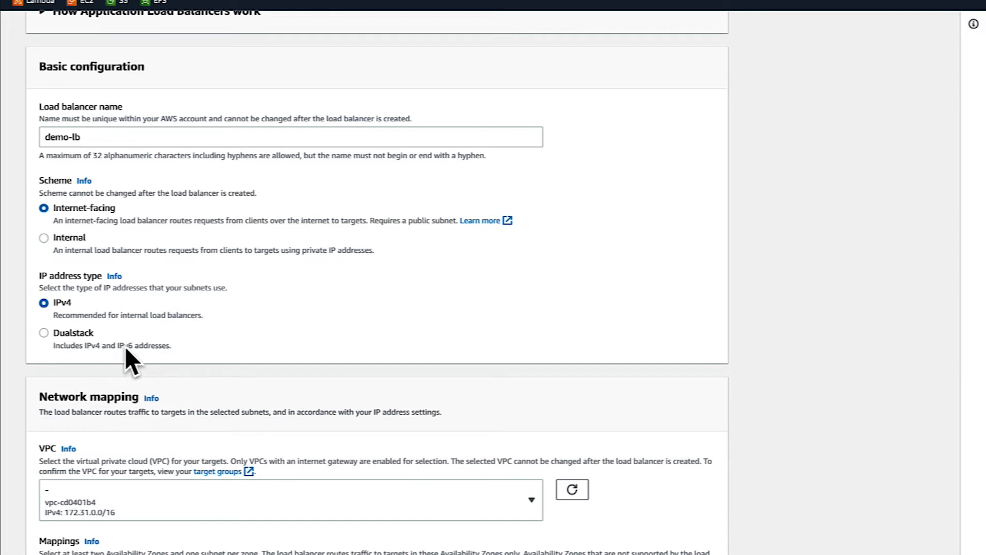
Step: Place the load balancer in demo-vpc and map it to the us-east-1c and us-east-1d Availability Zones
scroll(348, 354, down, 1)
scroll(345, 345, down, 4)
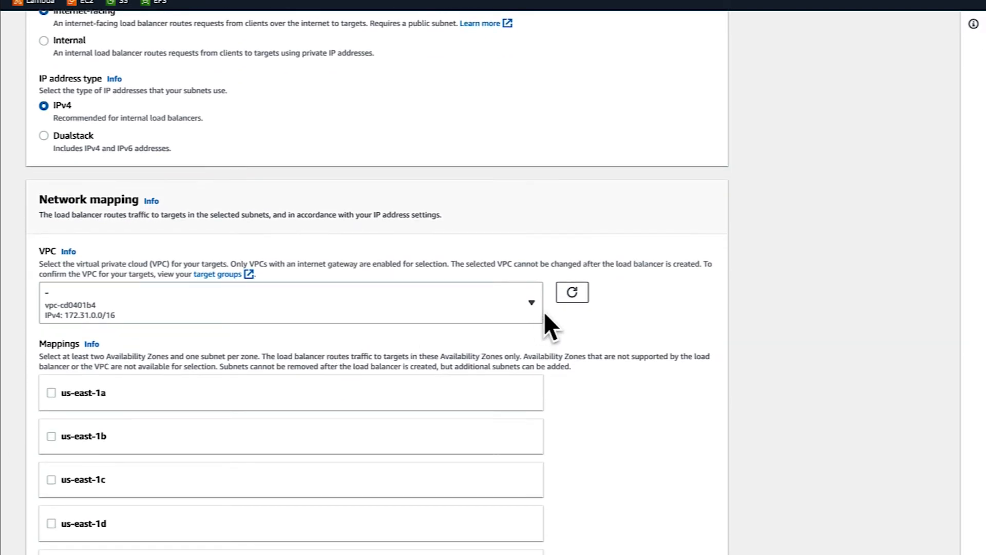
click(529, 308)
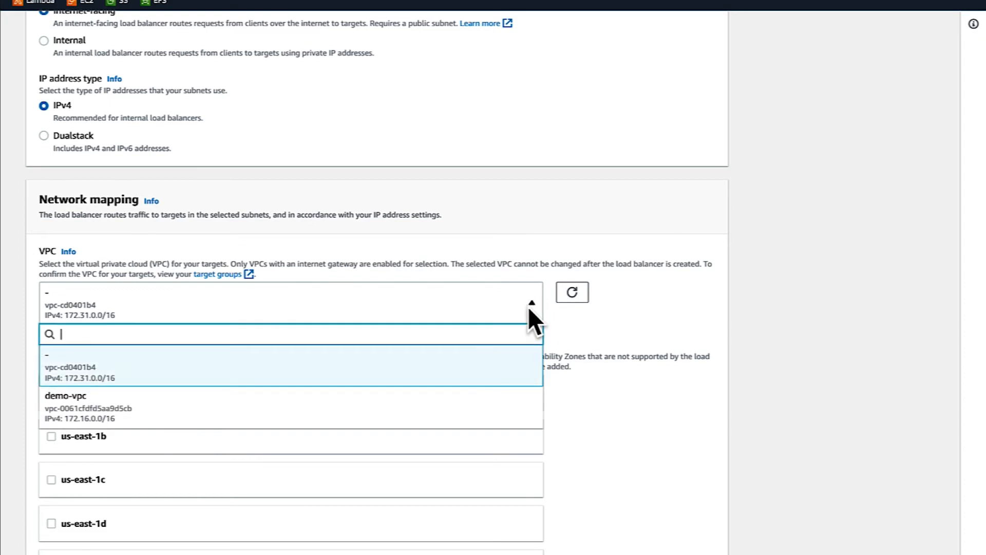
click(294, 408)
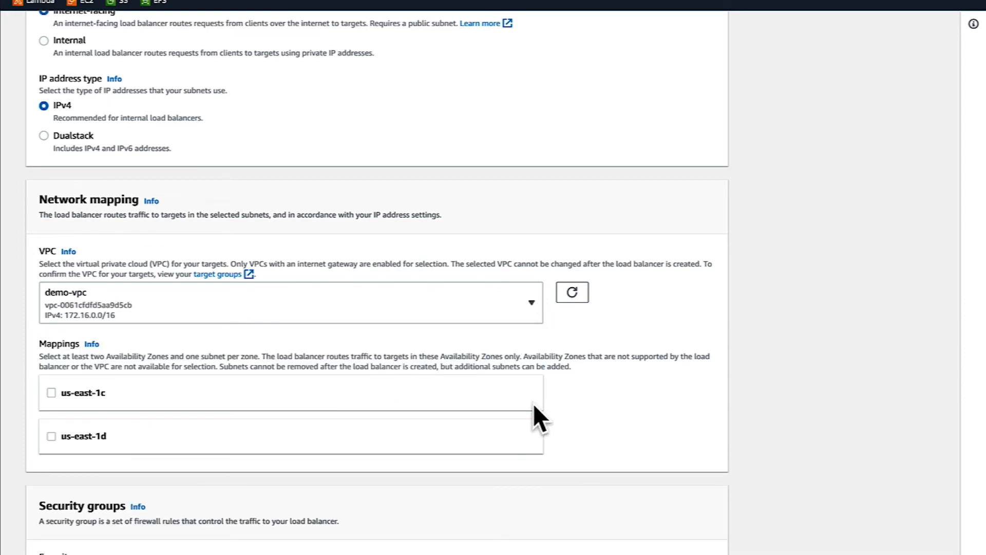
click(54, 392)
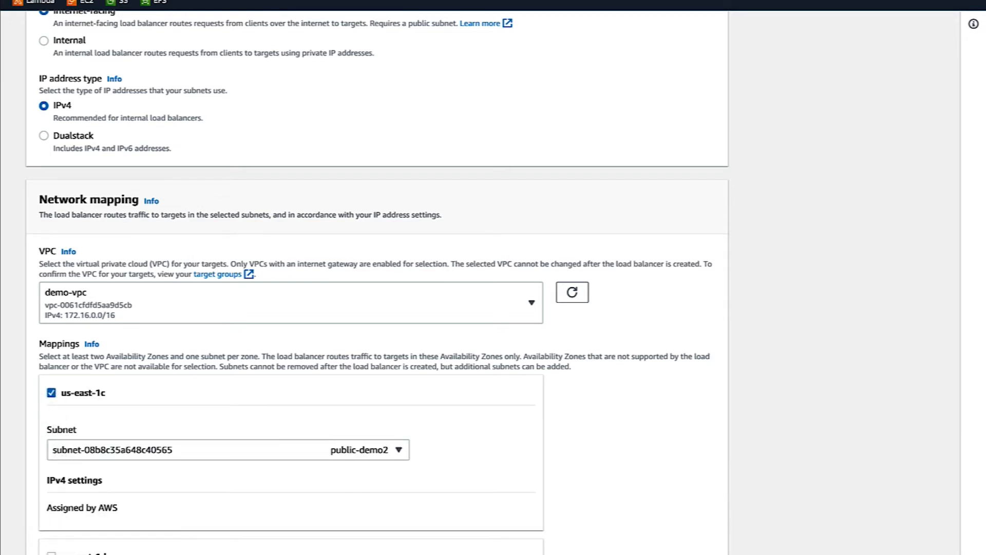
click(52, 554)
Step: Replace the load balancer's default security group with webserver-sg
scroll(462, 525, down, 2)
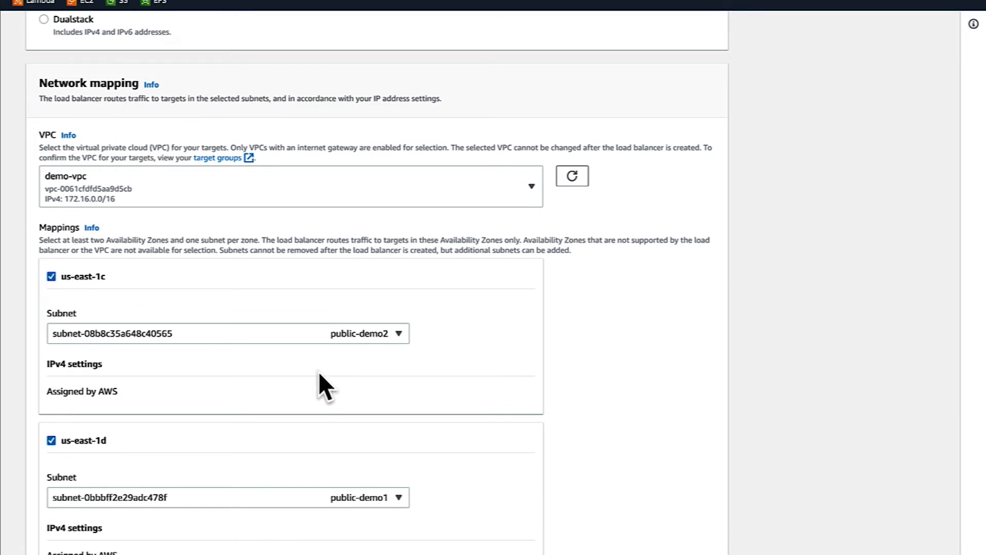
scroll(319, 373, down, 2)
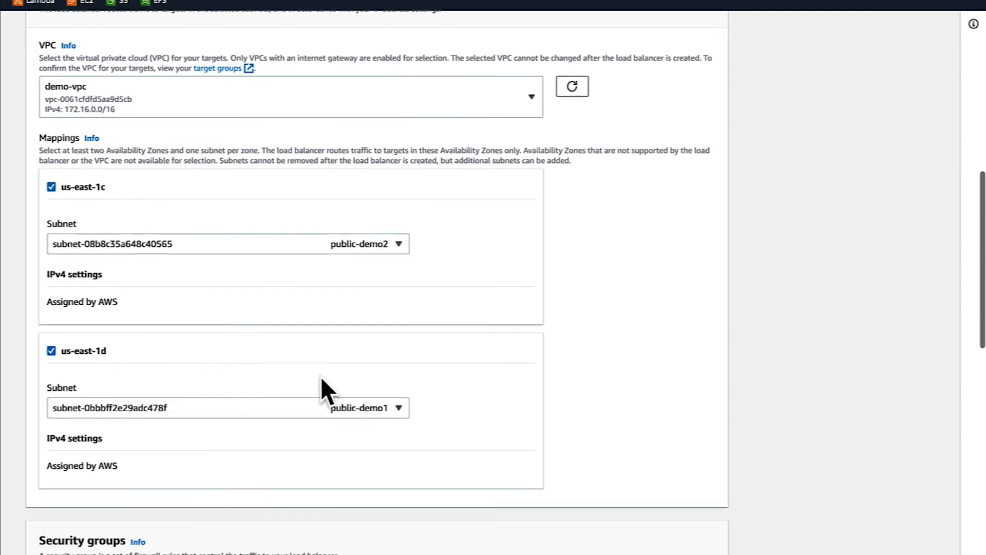
scroll(322, 378, down, 4)
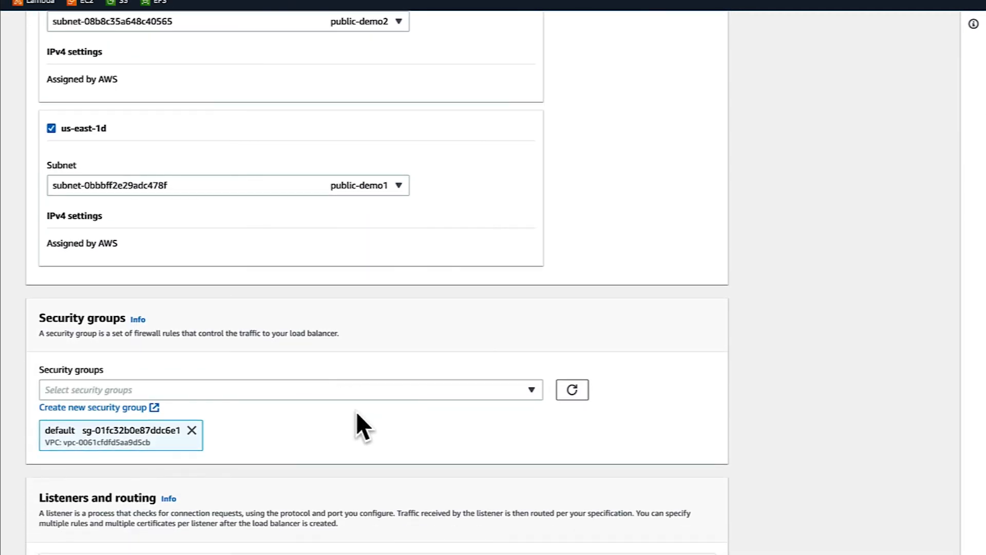
click(192, 430)
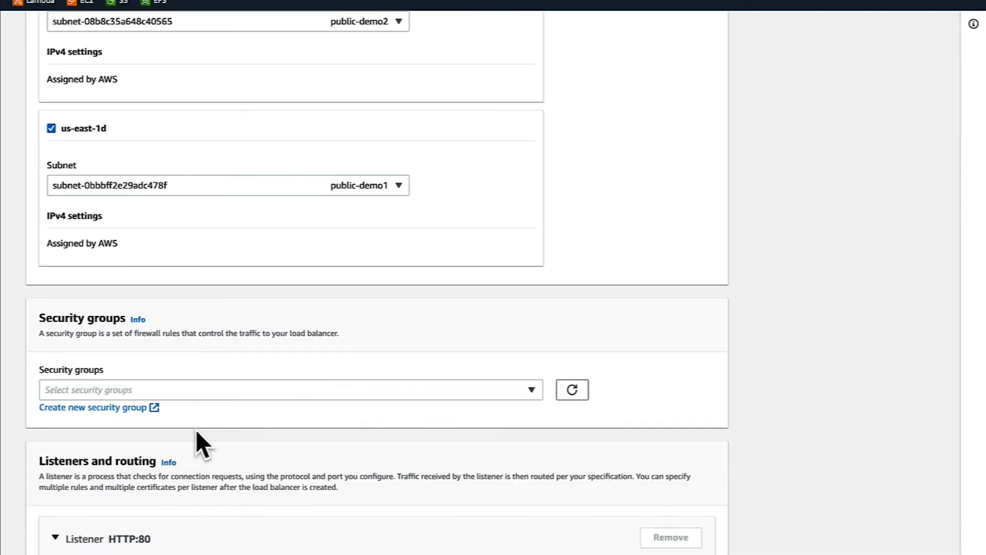
click(534, 390)
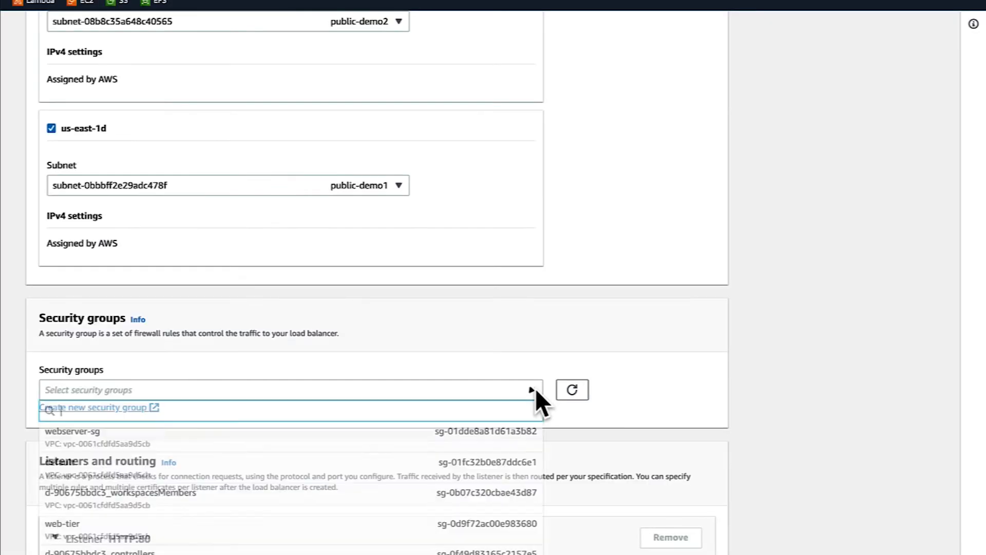
scroll(514, 452, up, 1)
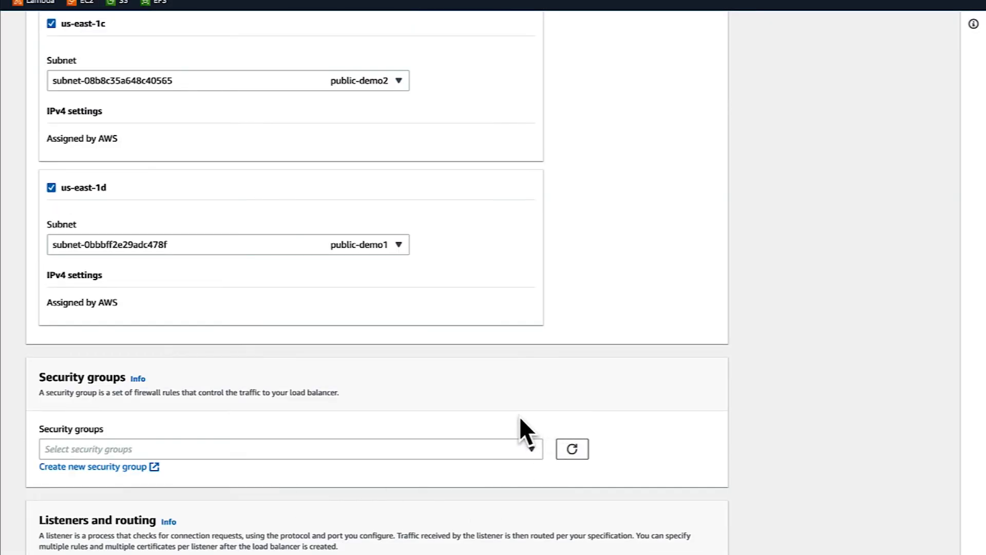
click(534, 448)
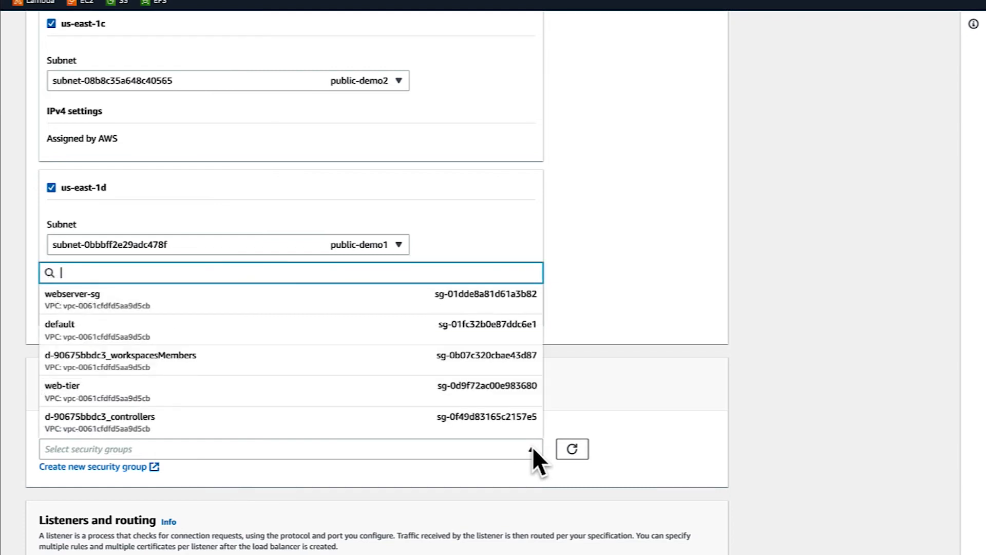
click(210, 307)
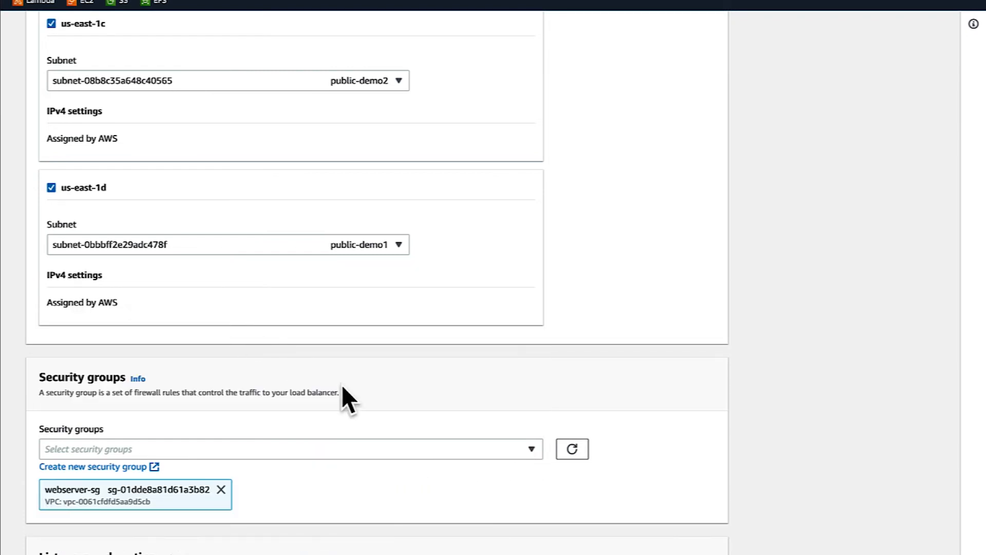
Step: Set the HTTP listener on port 80 to forward to the demo target group
scroll(356, 409, down, 5)
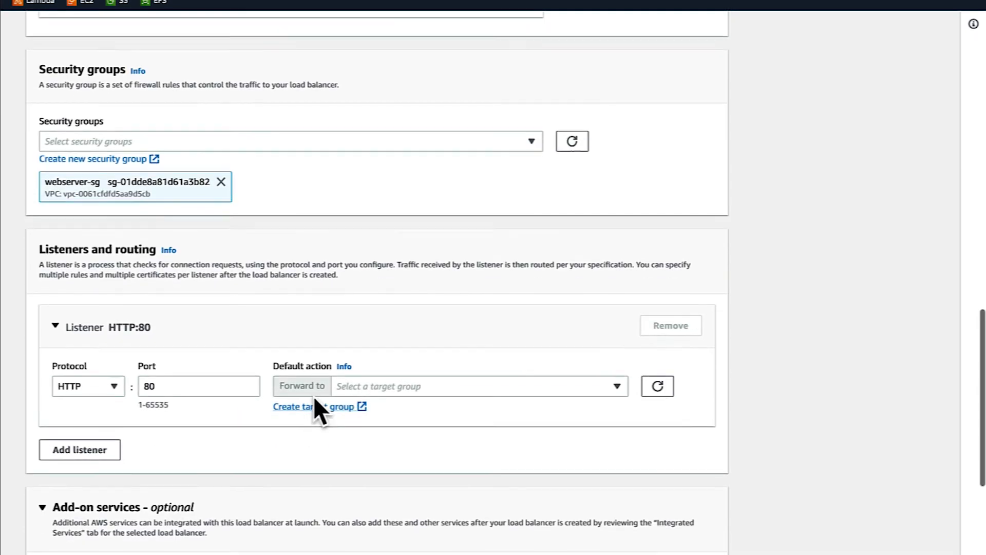
scroll(195, 393, down, 1)
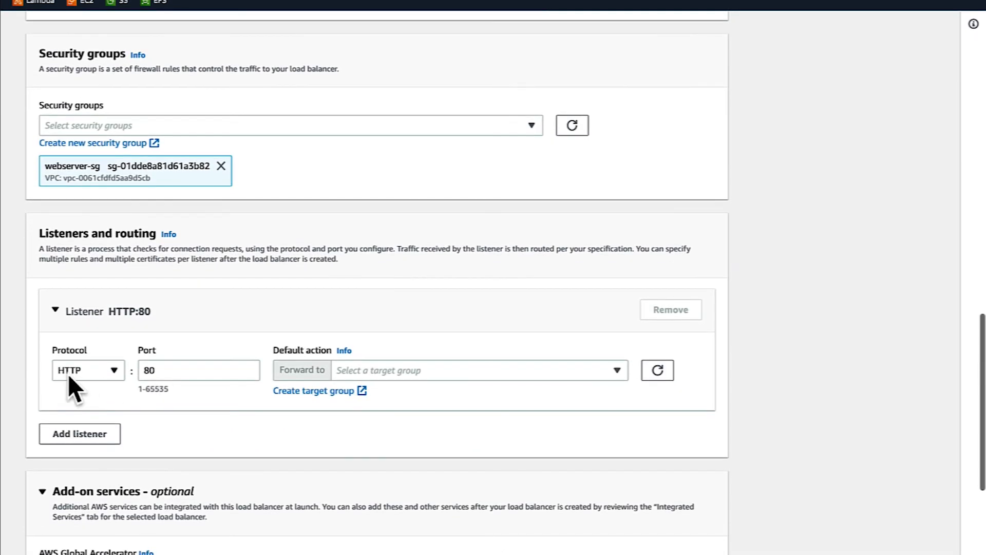
click(613, 370)
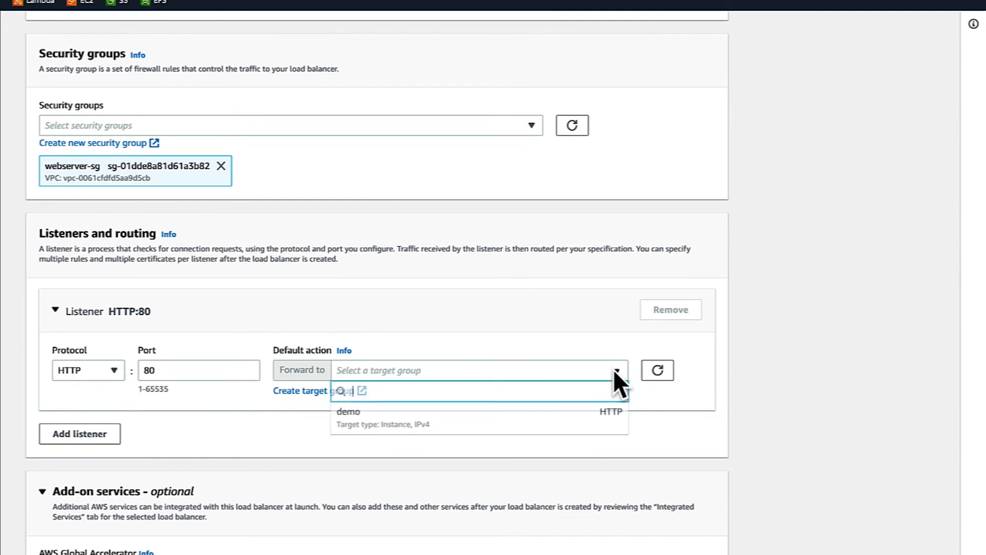
click(538, 422)
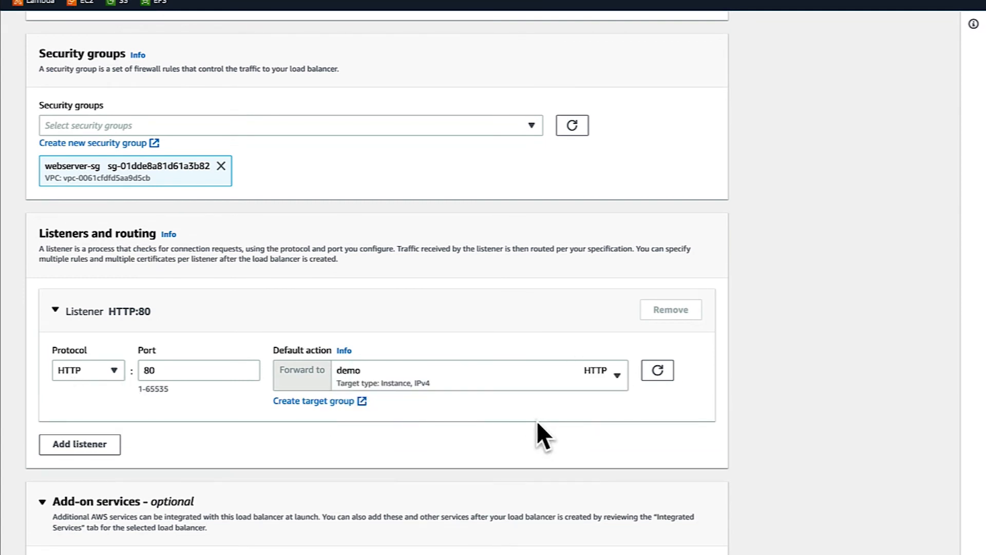
Step: Create the load balancer without add-on services or tags and view it in the load balancers list
scroll(492, 416, down, 3)
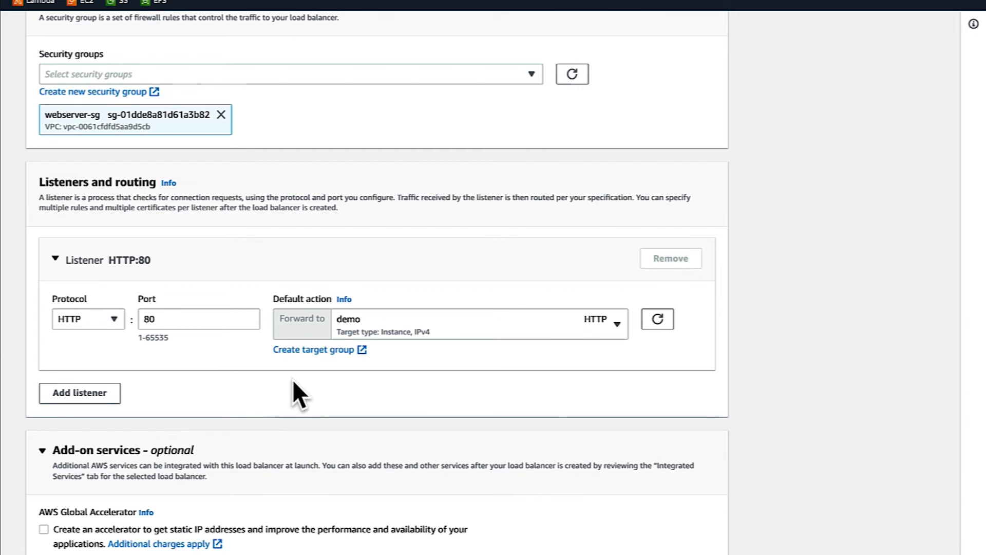
scroll(294, 379, down, 2)
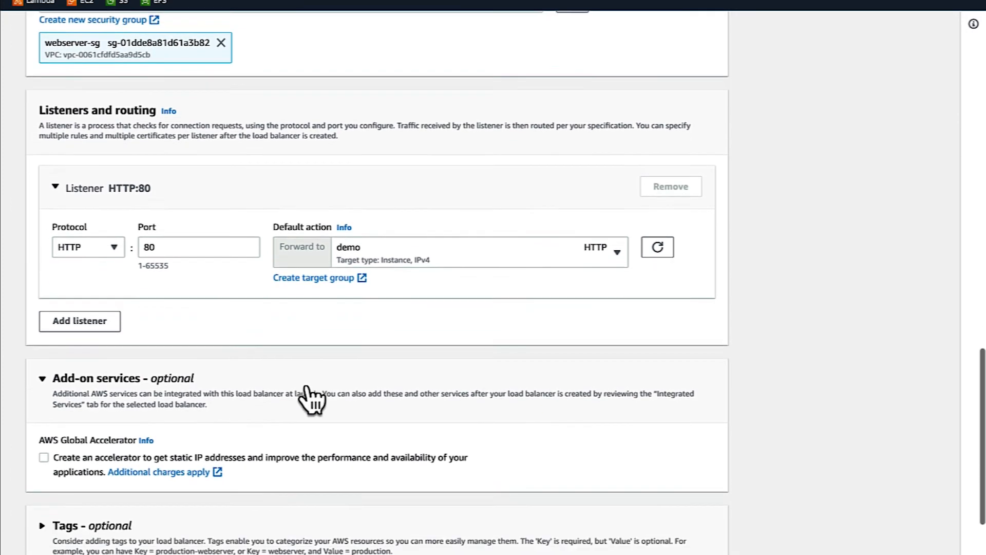
scroll(311, 399, down, 3)
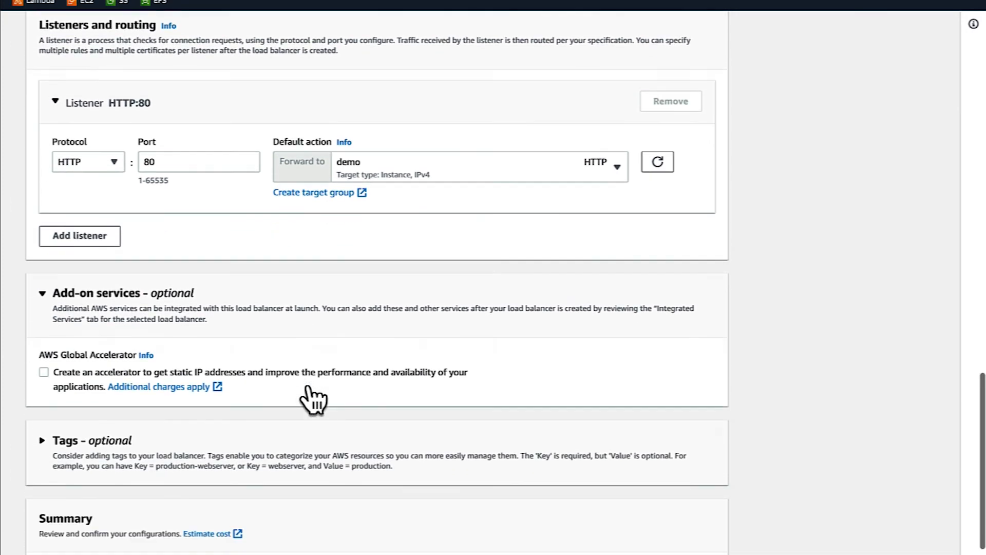
scroll(309, 385, down, 3)
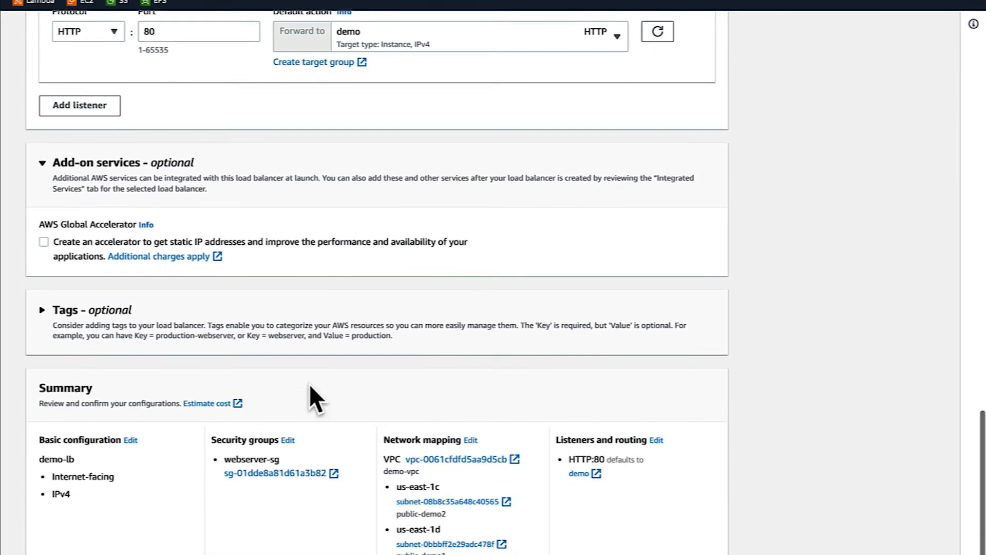
scroll(310, 385, down, 3)
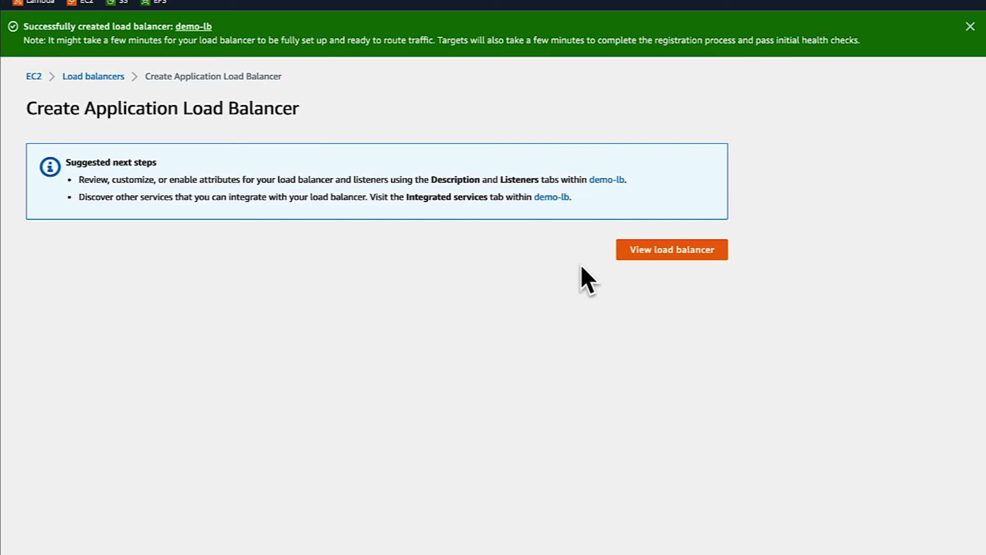
click(644, 250)
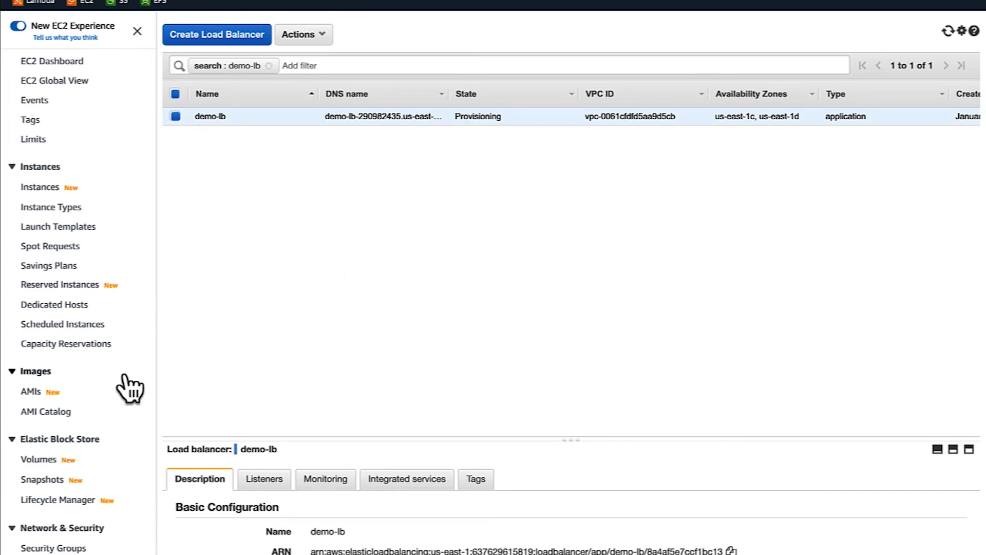
Step: Show the registered targets of the demo target group and refresh them to check their health status
scroll(124, 384, down, 3)
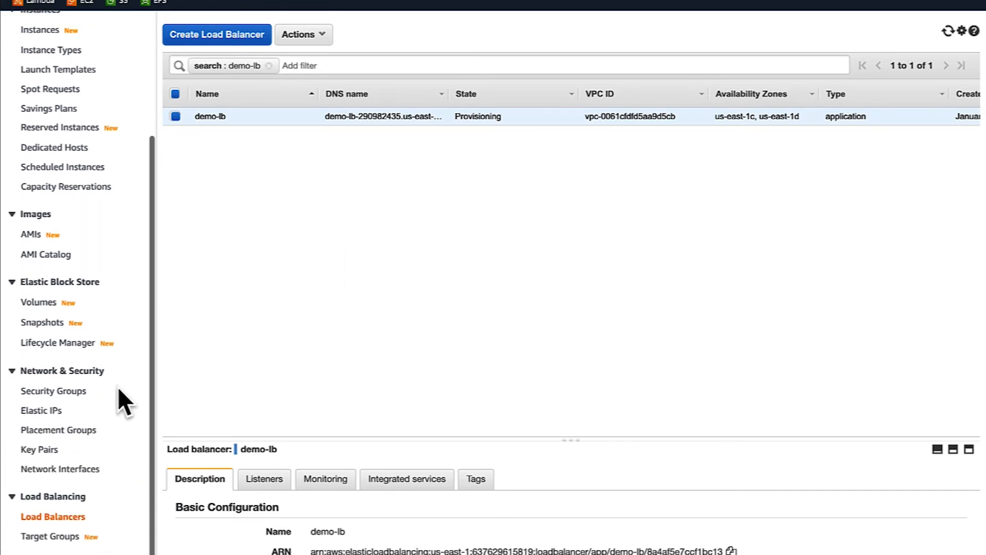
click(36, 527)
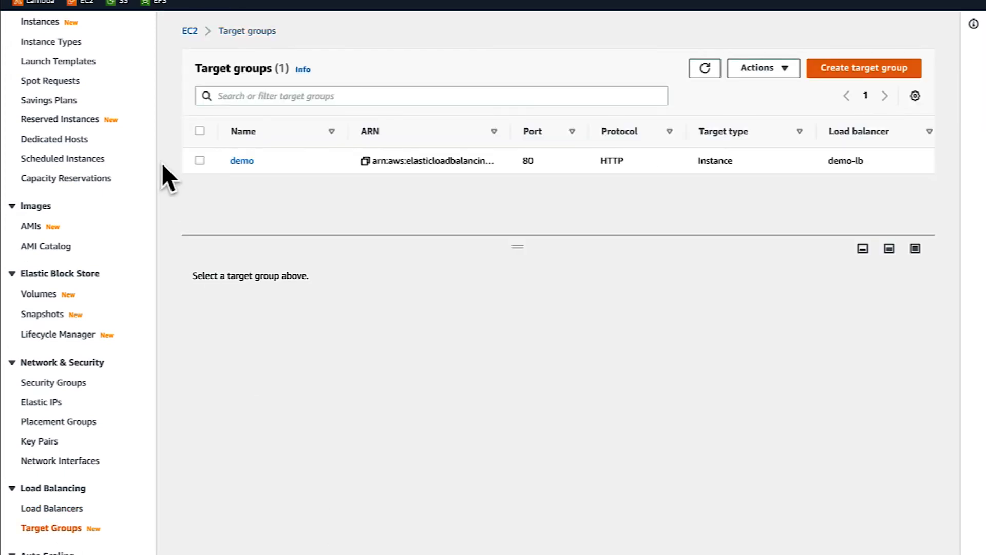
click(200, 160)
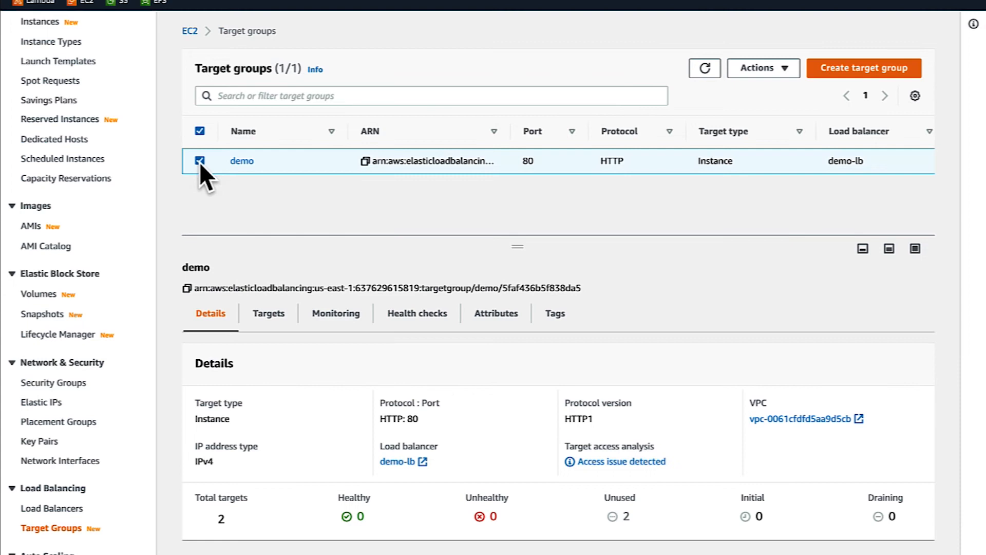
click(269, 314)
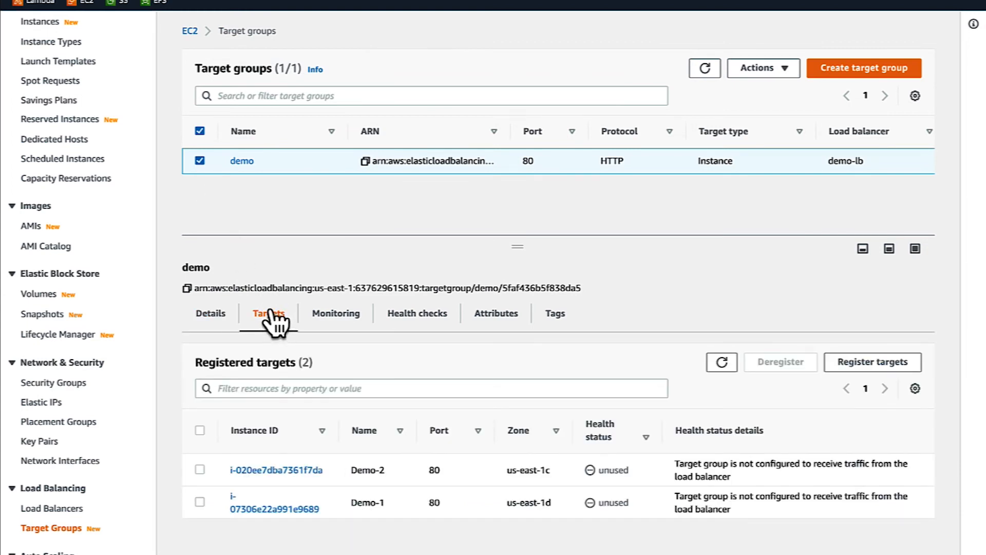
click(722, 362)
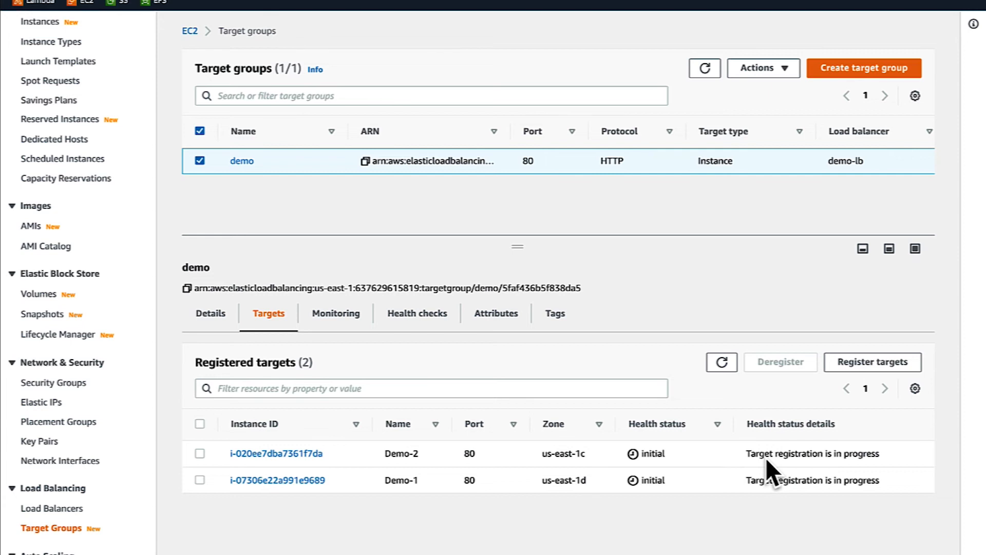
click(721, 361)
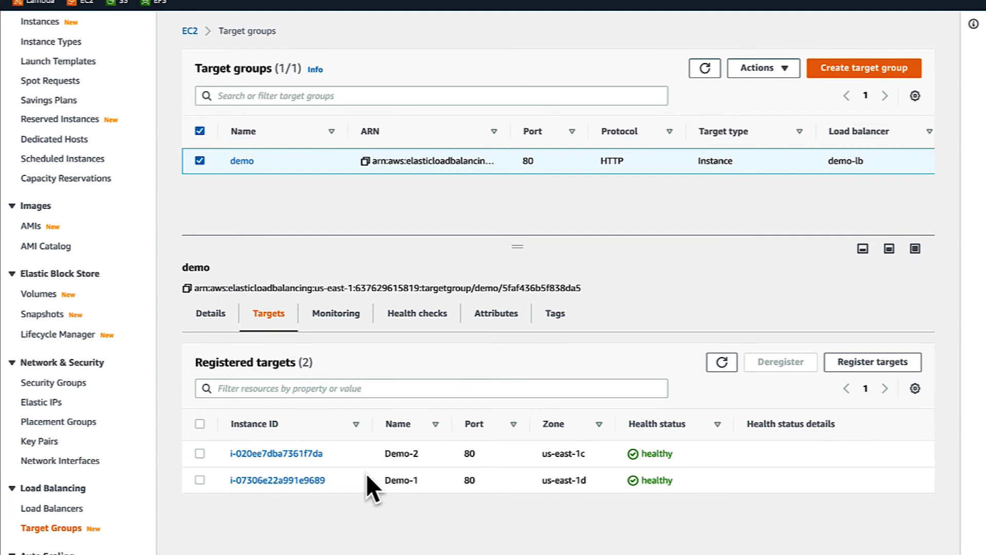
Step: Return to the load balancers list, enlarge the details of demo-lb and copy its DNS name
click(56, 508)
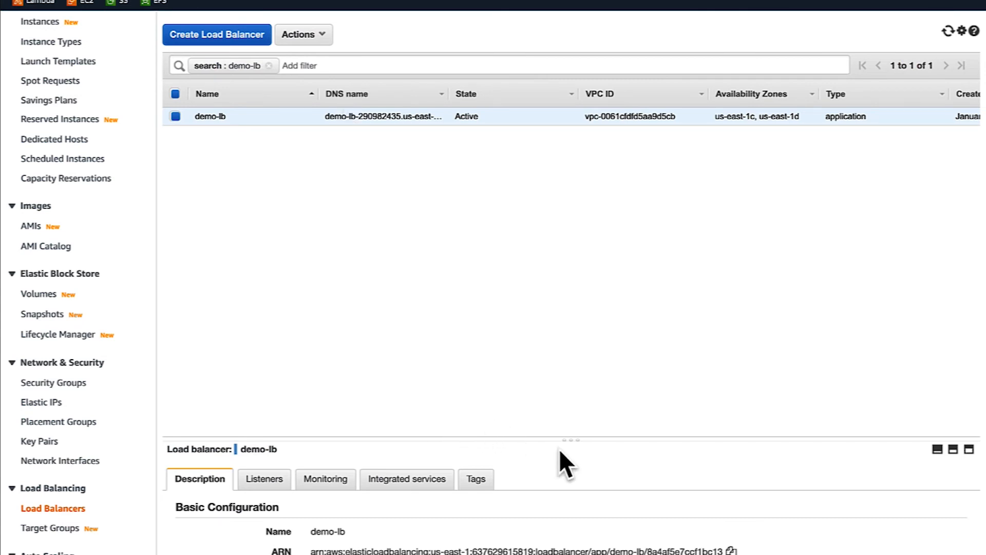
drag(574, 438, 563, 159)
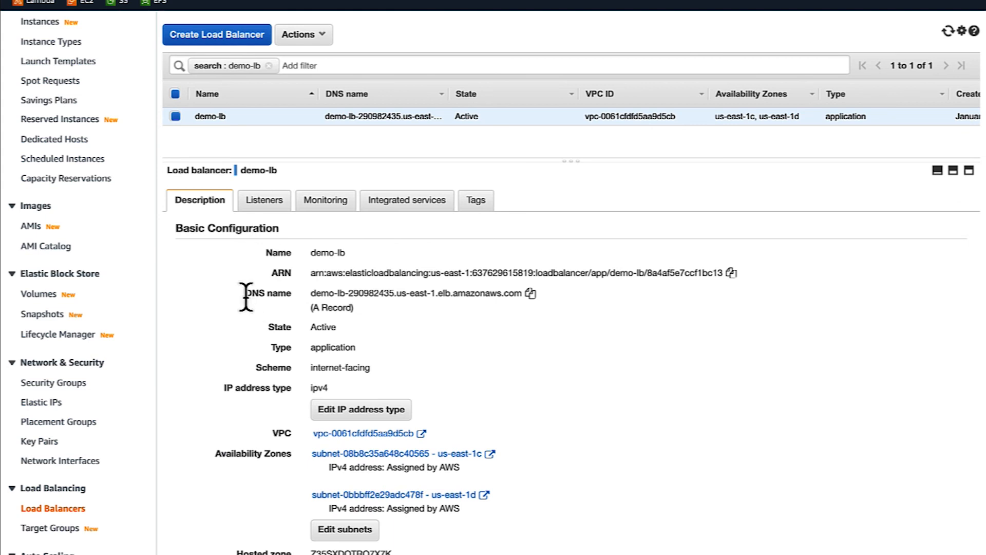
click(529, 293)
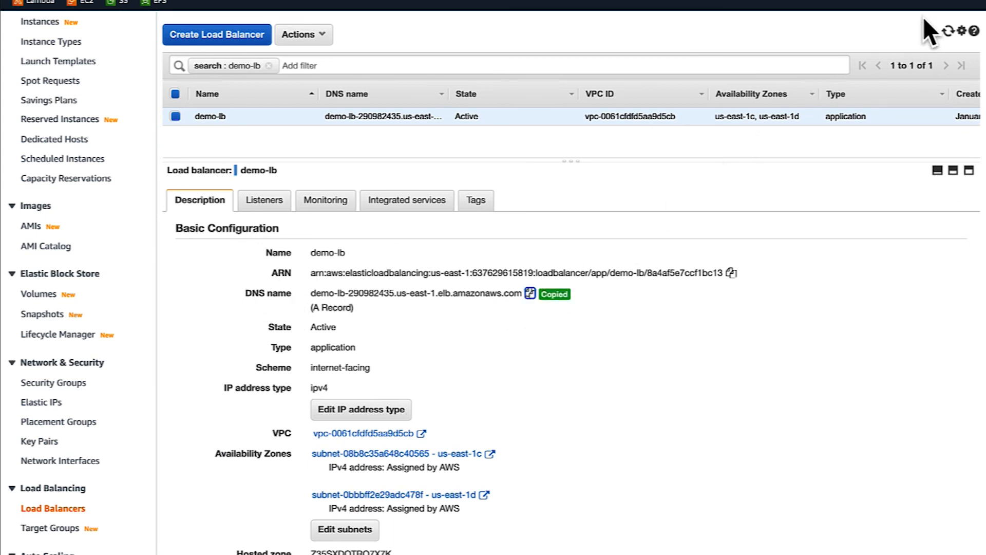
Step: Load the copied demo-lb DNS name in a new browser page
click(974, 0)
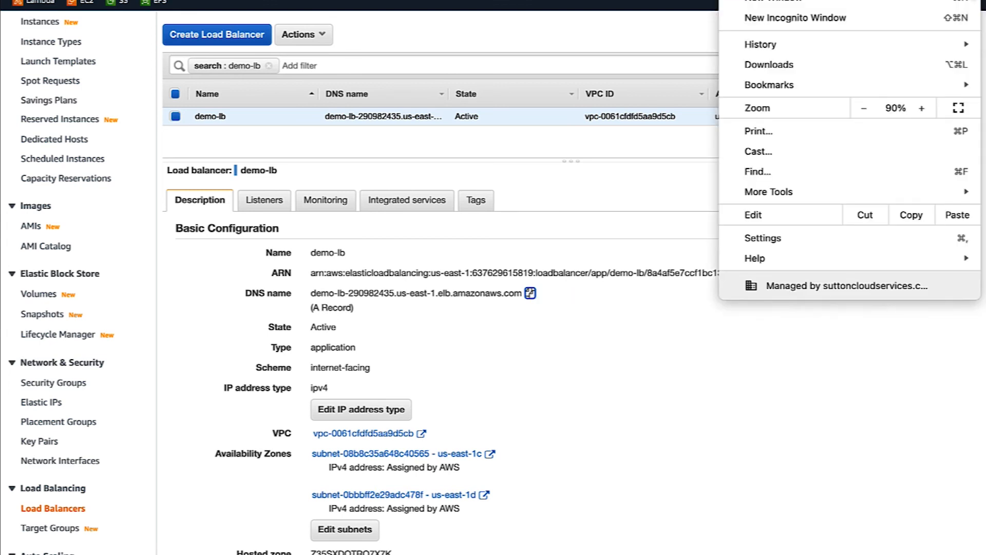
click(970, 0)
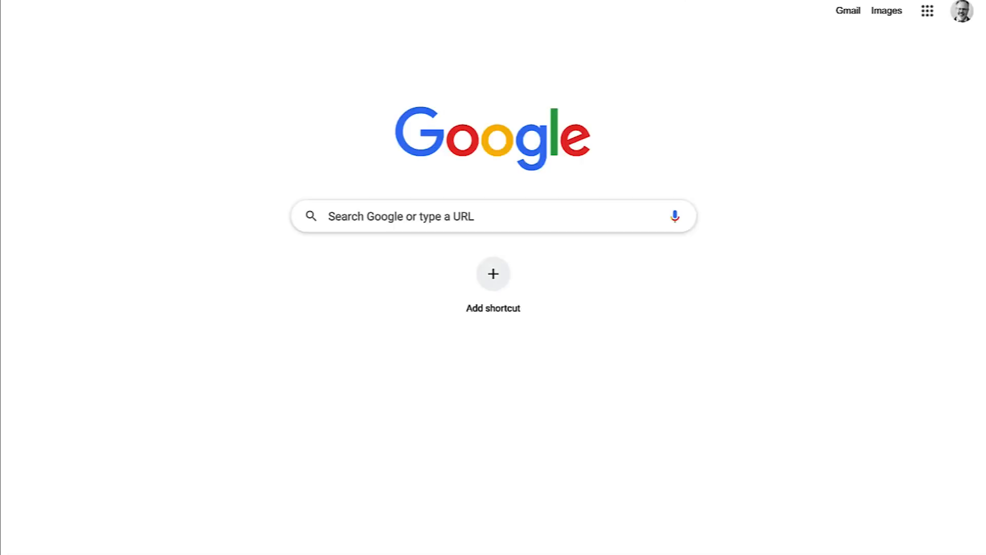
click(435, 0)
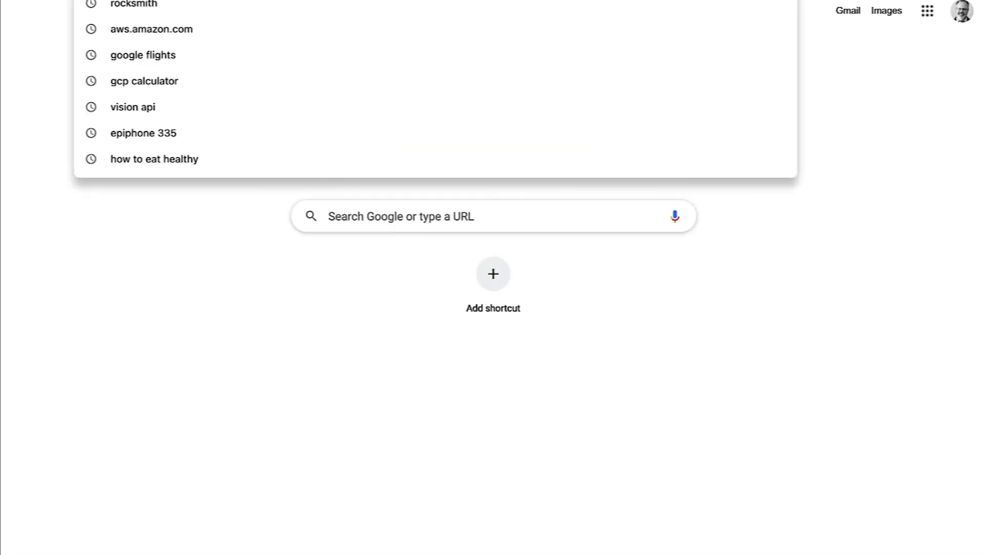
key(ctrl+v)
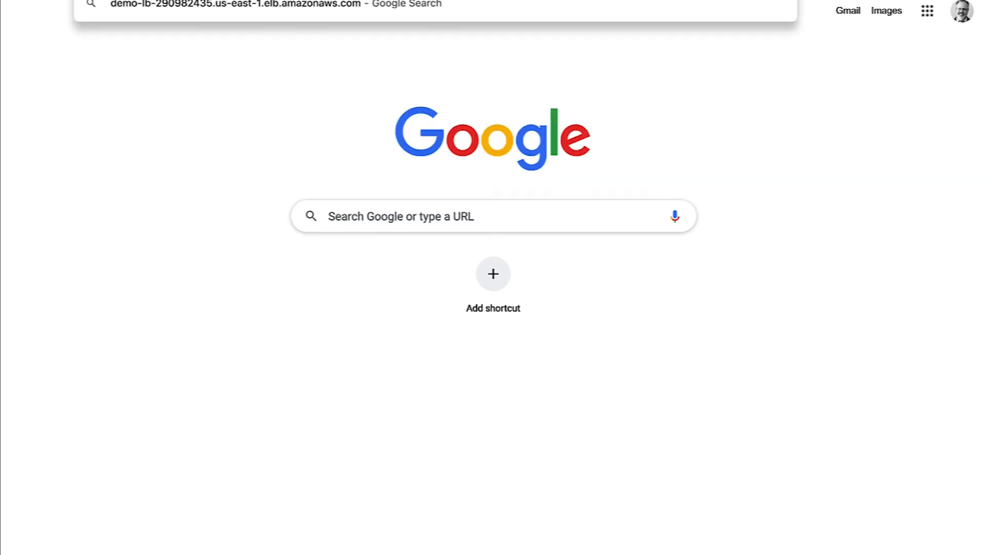
key(Return)
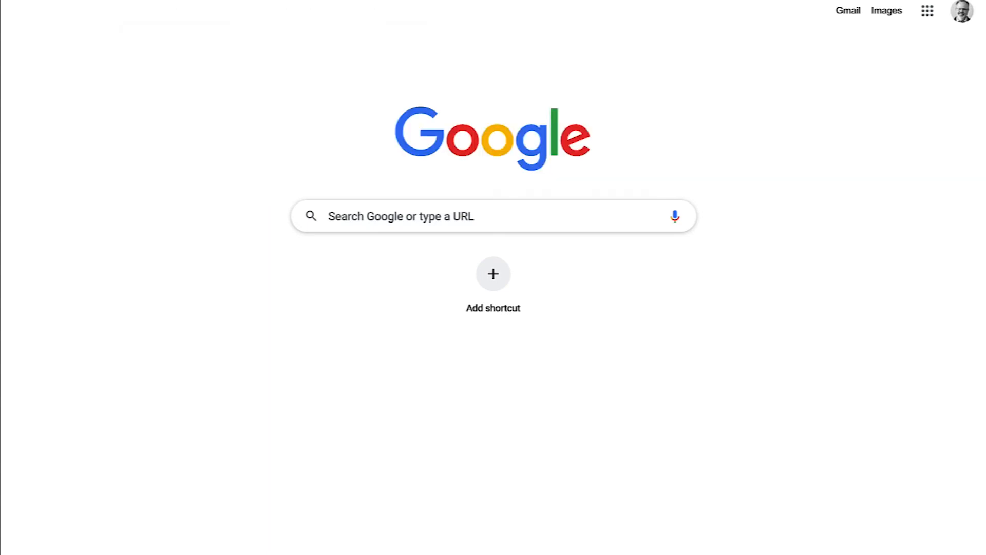